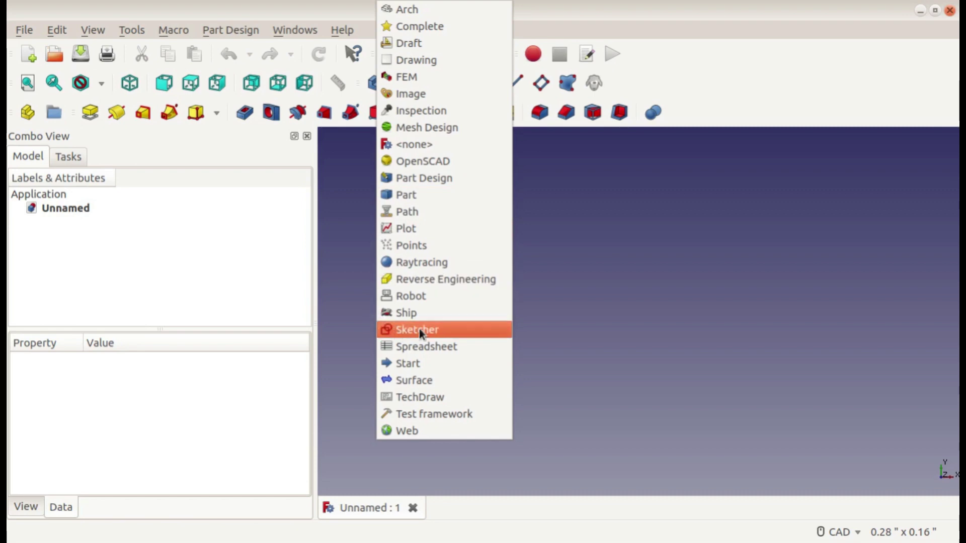
# Start a new sketch on the XY base plane.
pyautogui.click(564, 306)
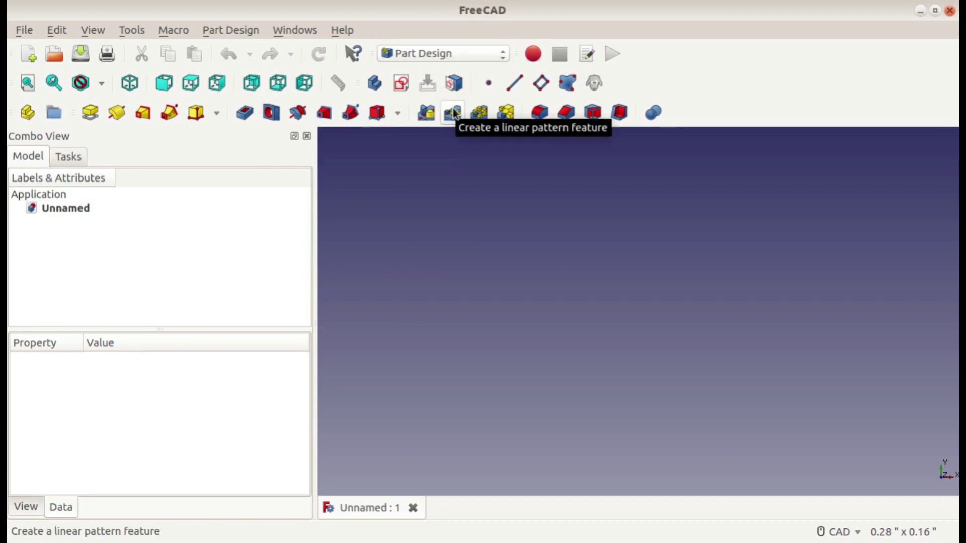
pyautogui.click(409, 86)
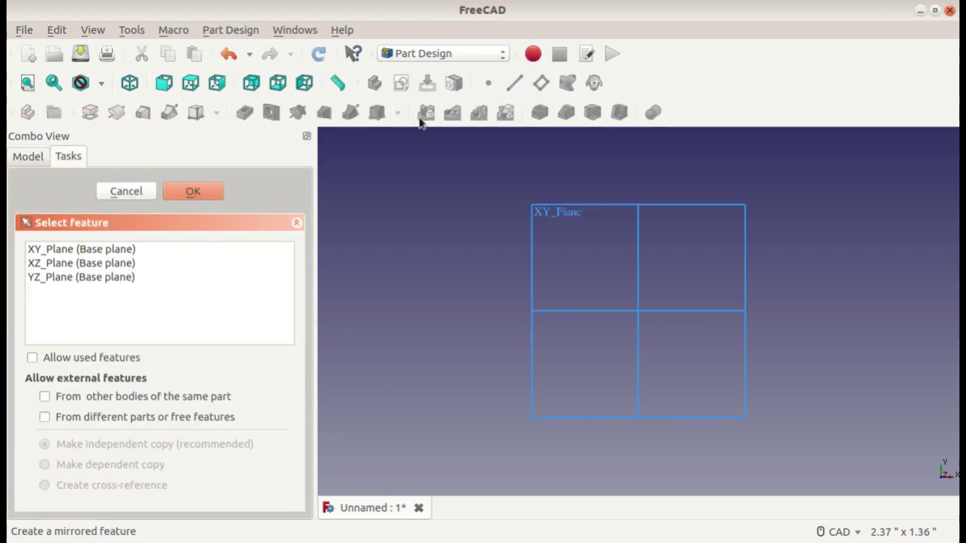
pyautogui.moveTo(509, 294); pyautogui.dragTo(590, 192, button='middle')
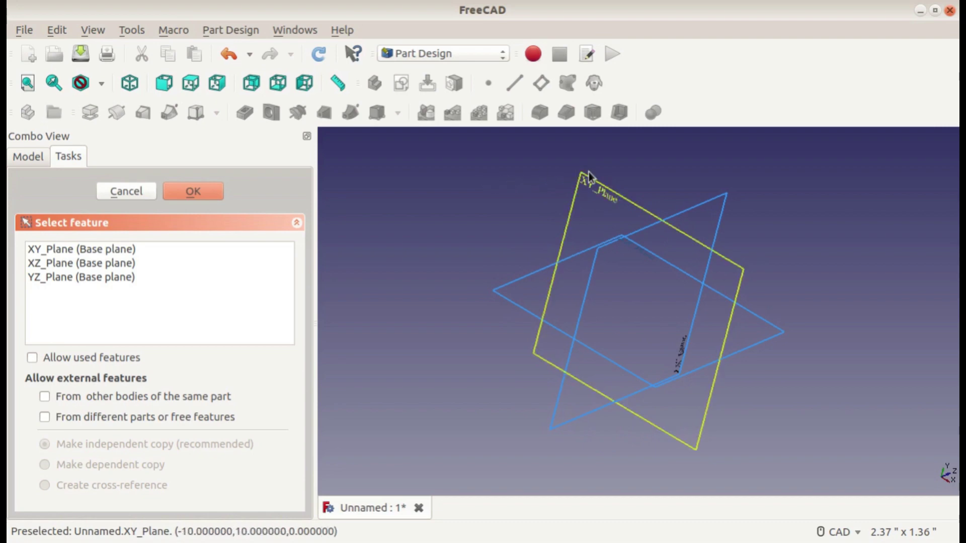
pyautogui.click(50, 248)
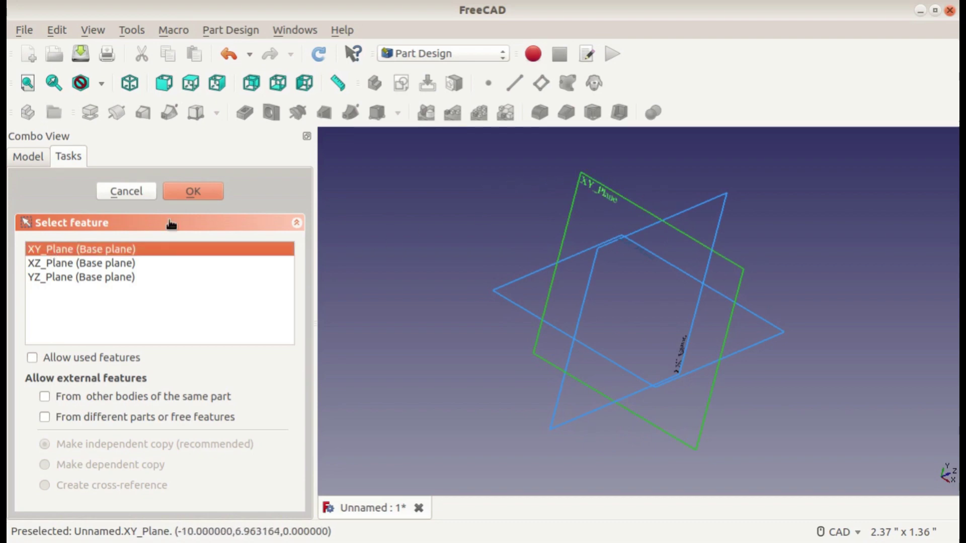
pyautogui.click(177, 191)
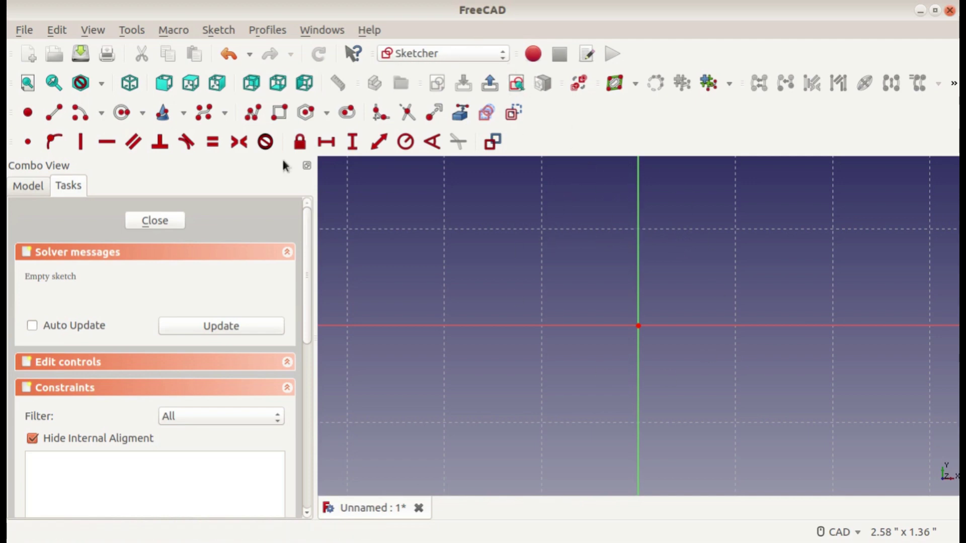
# Sketch a closed rectangular profile with a corner at the origin and a semicircular notch in its top edge, using the Polyline tool.
pyautogui.click(204, 112)
pyautogui.click(698, 254)
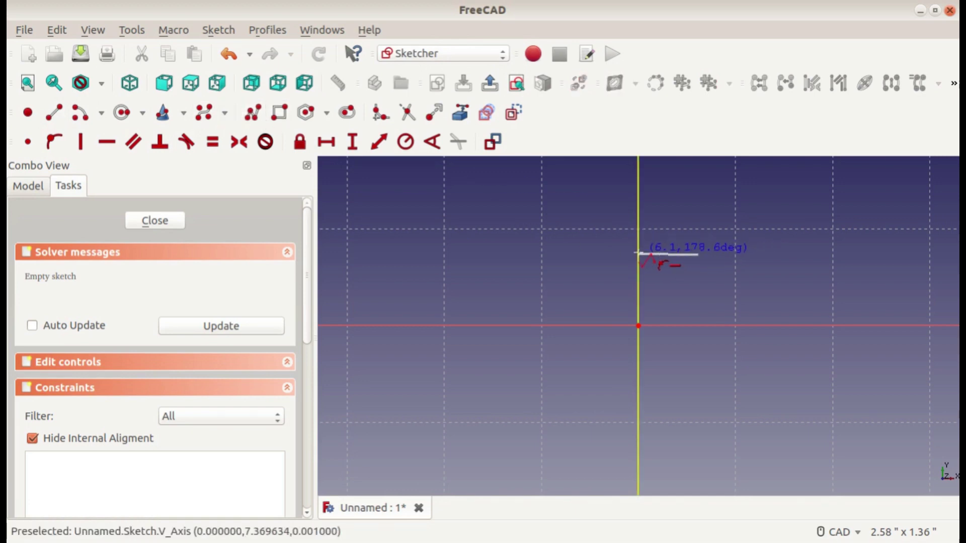
pyautogui.click(638, 254)
pyautogui.click(638, 326)
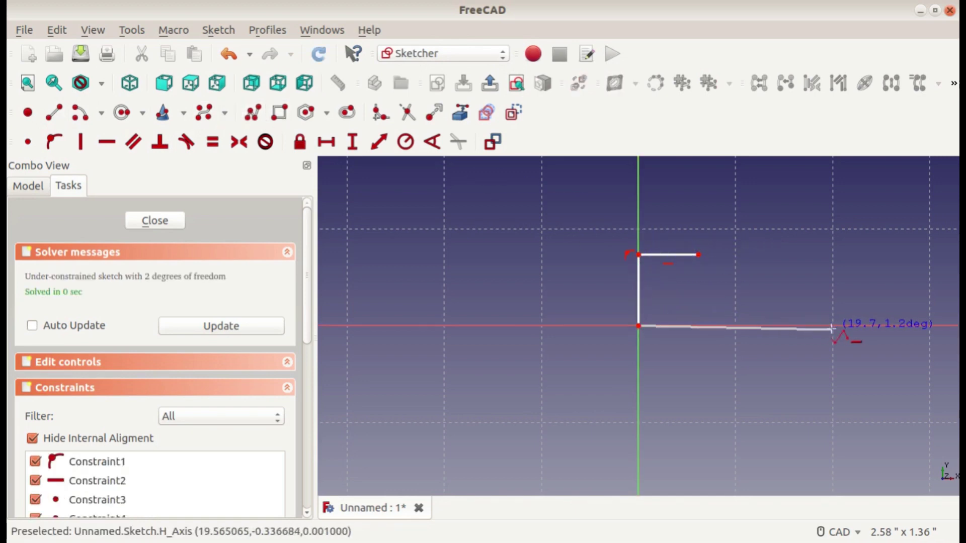
pyautogui.click(830, 326)
pyautogui.click(831, 254)
pyautogui.click(763, 254)
pyautogui.press('m')
pyautogui.click(698, 254)
# Constrain the two short top edges to equal length and set the notch arc's radius to 0.5 in.
pyautogui.click(668, 254)
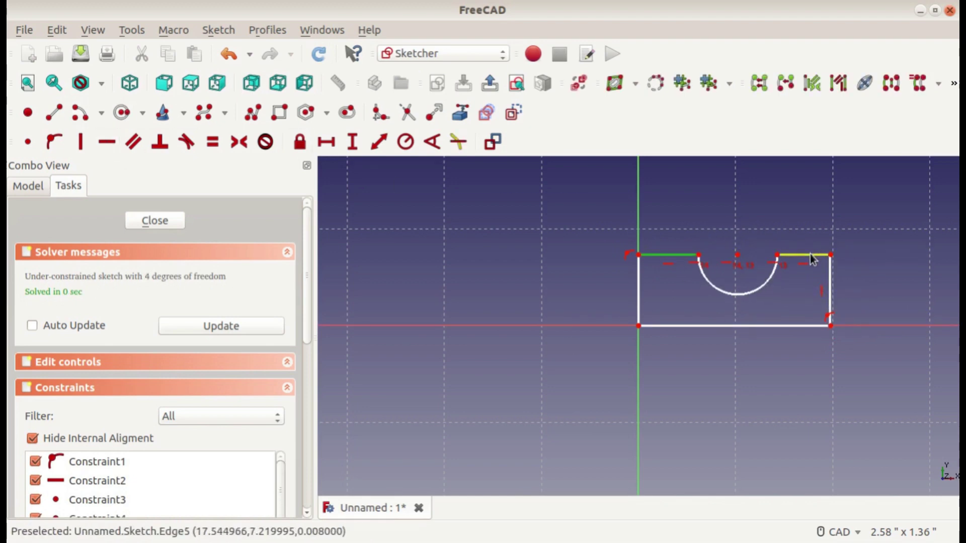
pyautogui.click(811, 255)
pyautogui.click(213, 141)
pyautogui.click(406, 142)
pyautogui.click(744, 294)
pyautogui.write('0.5')
pyautogui.press('Return')
# Dimension the profile to an overall width of 3 in and a height of 1 in.
pyautogui.scroll(-4, 446, 360)
pyautogui.click(548, 344)
pyautogui.press('Return')
pyautogui.click(379, 142)
pyautogui.click(548, 344)
pyautogui.write('3')
pyautogui.press('Return')
pyautogui.click(533, 327)
pyautogui.write('1')
pyautogui.press('Return')
# Move the height, width and radius dimension labels clear of the profile and close the sketch.
pyautogui.moveTo(568, 313); pyautogui.dragTo(497, 291)
pyautogui.moveTo(699, 324); pyautogui.dragTo(698, 376)
pyautogui.moveTo(704, 309); pyautogui.dragTo(770, 189)
pyautogui.moveTo(698, 294); pyautogui.dragTo(562, 331, button='middle')
pyautogui.scroll(-4, 653, 289)
pyautogui.moveTo(676, 291)
pyautogui.mouseDown(button='middle')
pyautogui.moveTo(686, 287)
pyautogui.moveTo(672, 320)
pyautogui.mouseUp(button='middle')
pyautogui.scroll(2, 685, 288)
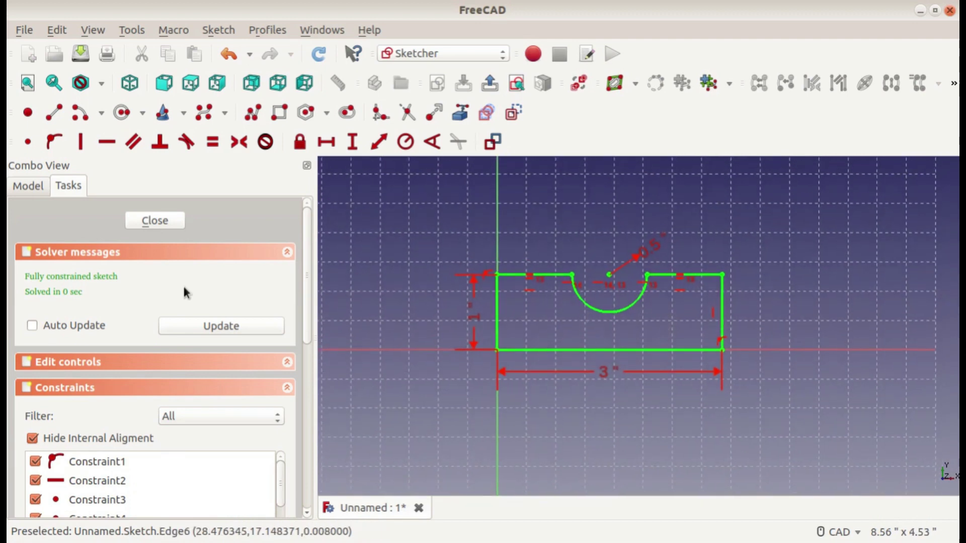
pyautogui.click(155, 221)
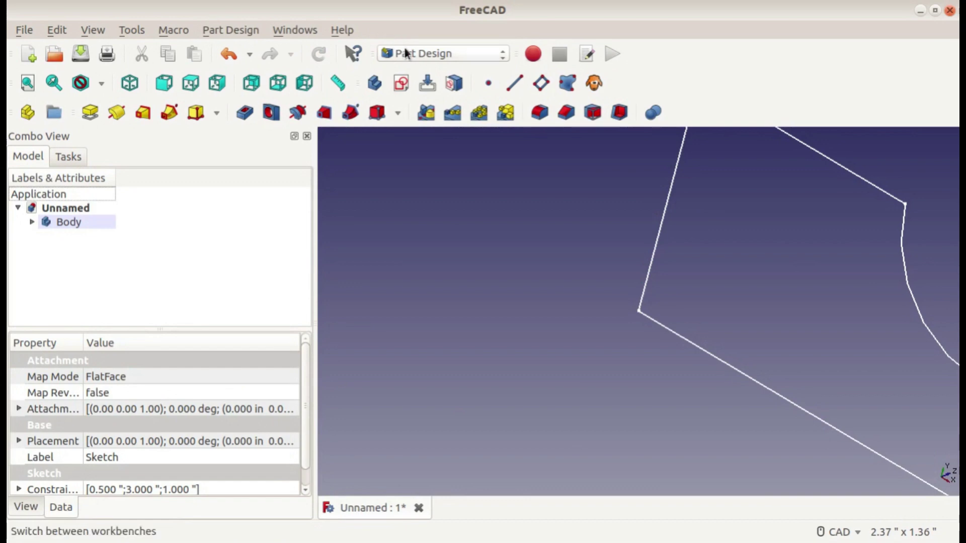
# Pad the notched profile to a length of 1 in.
pyautogui.scroll(-4, 731, 242)
pyautogui.moveTo(698, 242); pyautogui.dragTo(545, 259, button='middle')
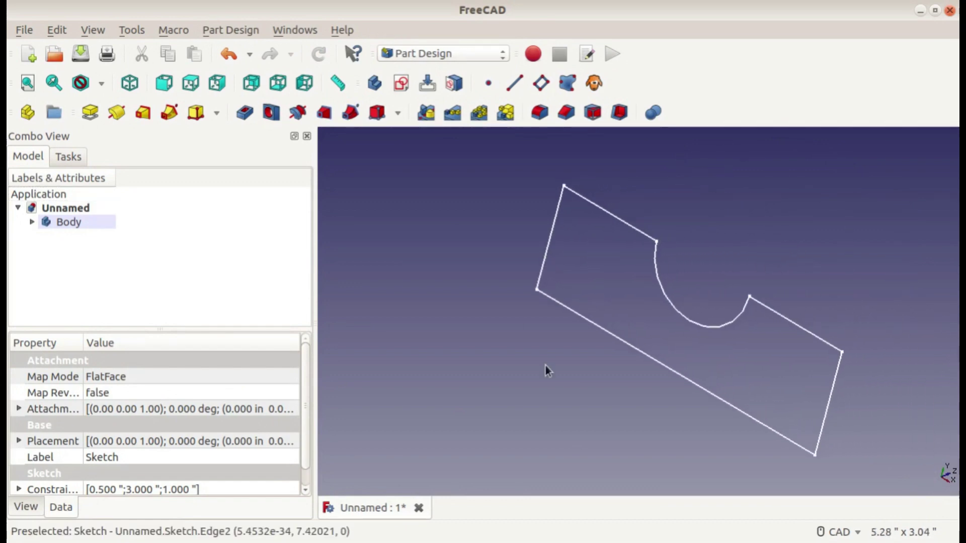
pyautogui.moveTo(537, 373)
pyautogui.mouseDown(button='middle')
pyautogui.moveTo(438, 413)
pyautogui.moveTo(470, 362)
pyautogui.moveTo(441, 348)
pyautogui.moveTo(539, 336)
pyautogui.moveTo(520, 425)
pyautogui.moveTo(541, 315)
pyautogui.moveTo(635, 315)
pyautogui.moveTo(565, 334)
pyautogui.moveTo(502, 310)
pyautogui.mouseUp(button='middle')
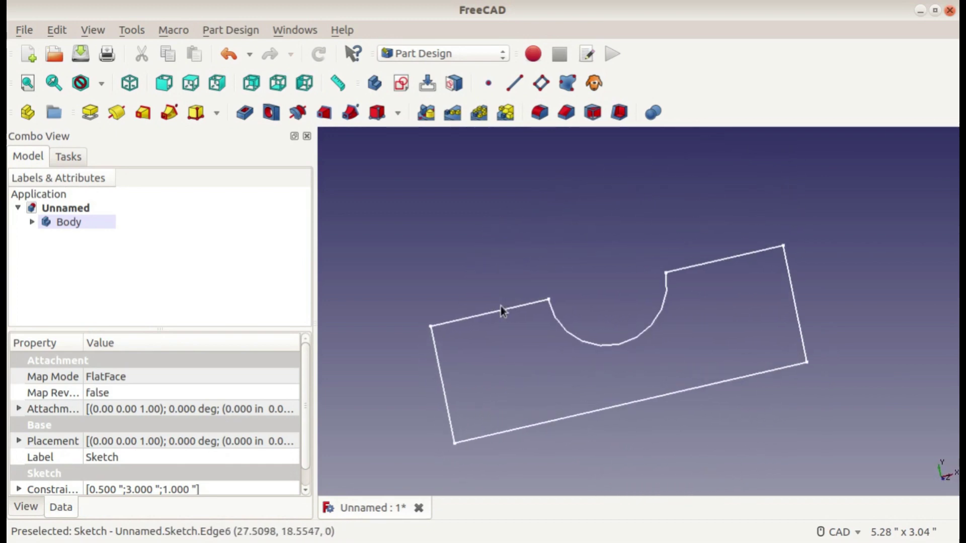
pyautogui.click(90, 113)
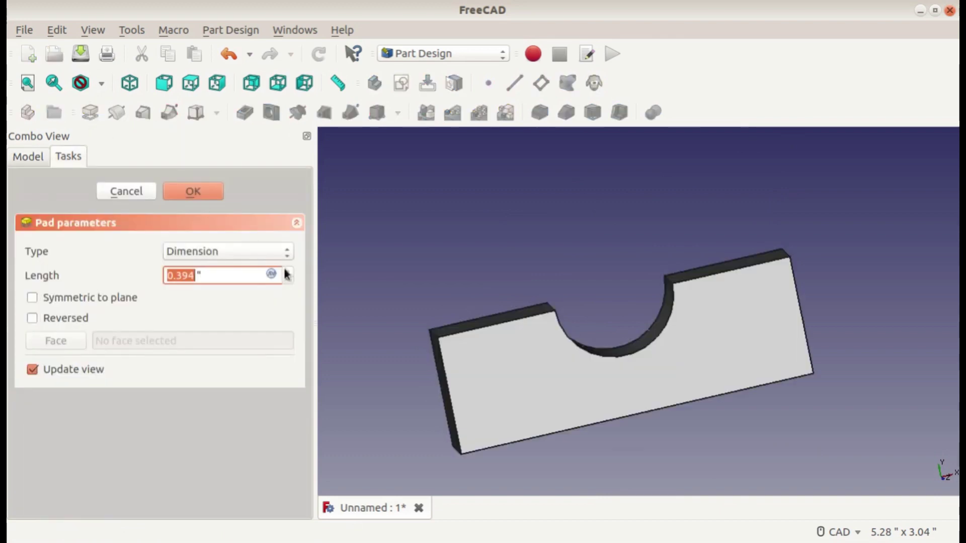
pyautogui.moveTo(576, 308); pyautogui.dragTo(585, 246, button='middle')
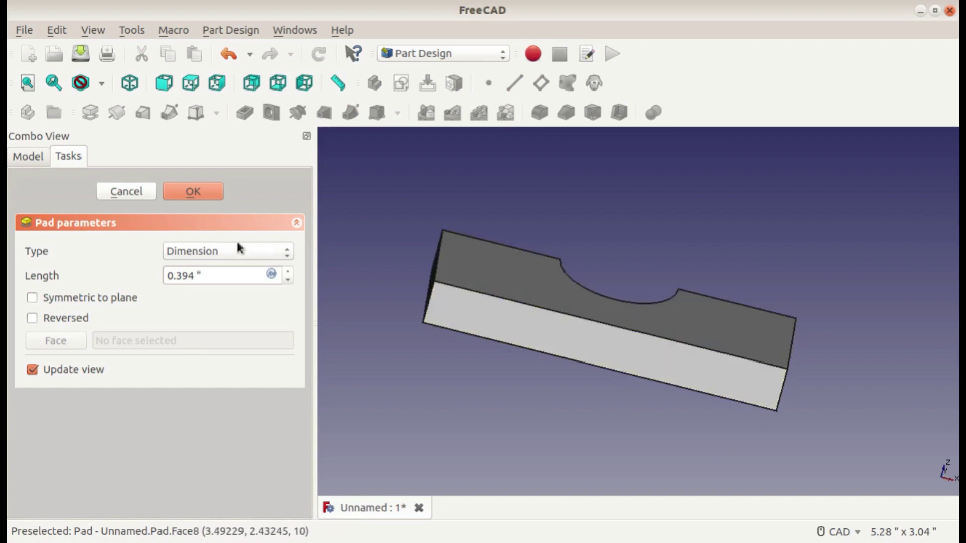
pyautogui.click(191, 255)
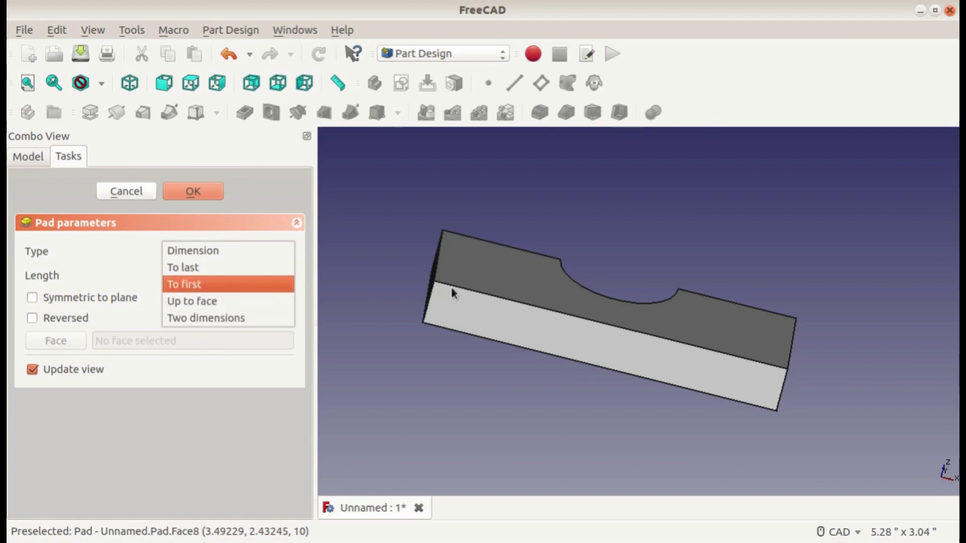
pyautogui.click(147, 265)
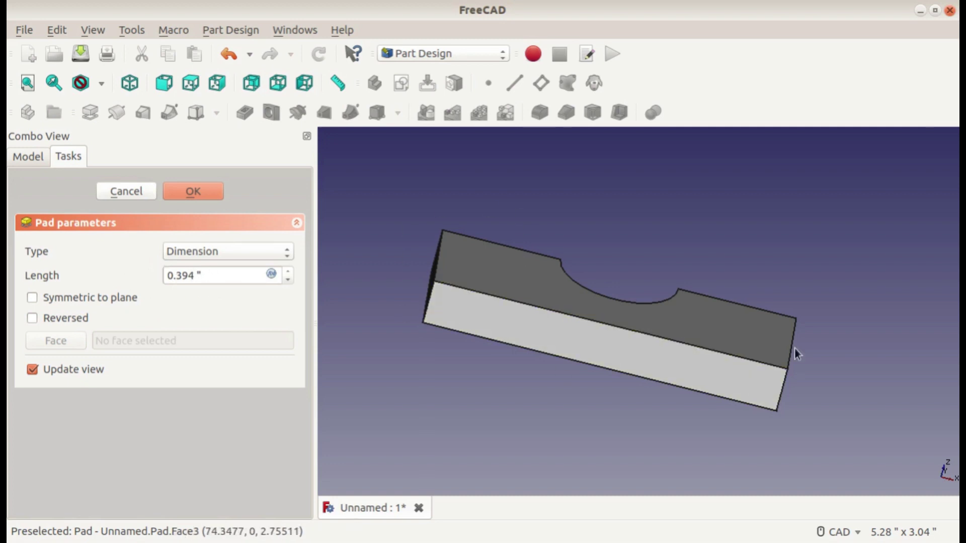
pyautogui.click(193, 272)
pyautogui.moveTo(194, 272); pyautogui.dragTo(66, 262)
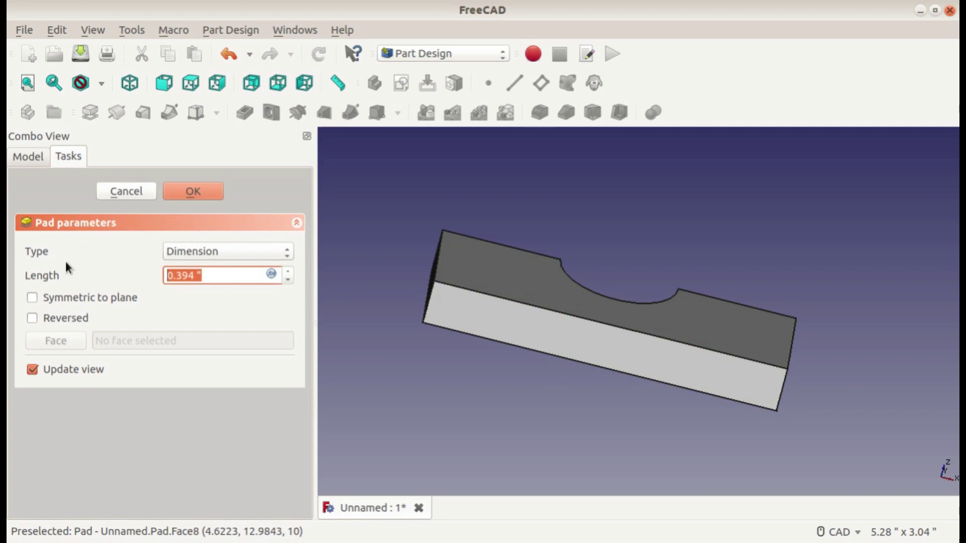
pyautogui.write('1')
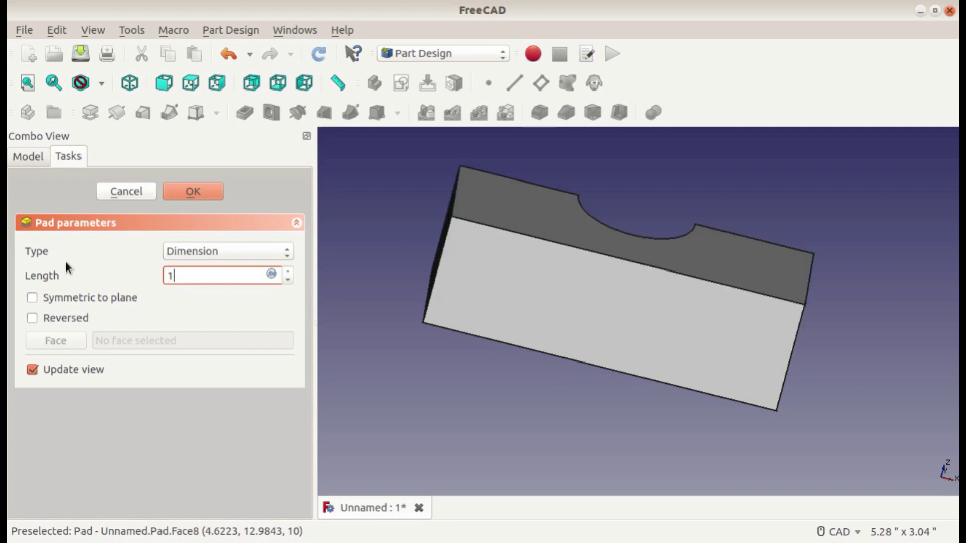
pyautogui.press('Return')
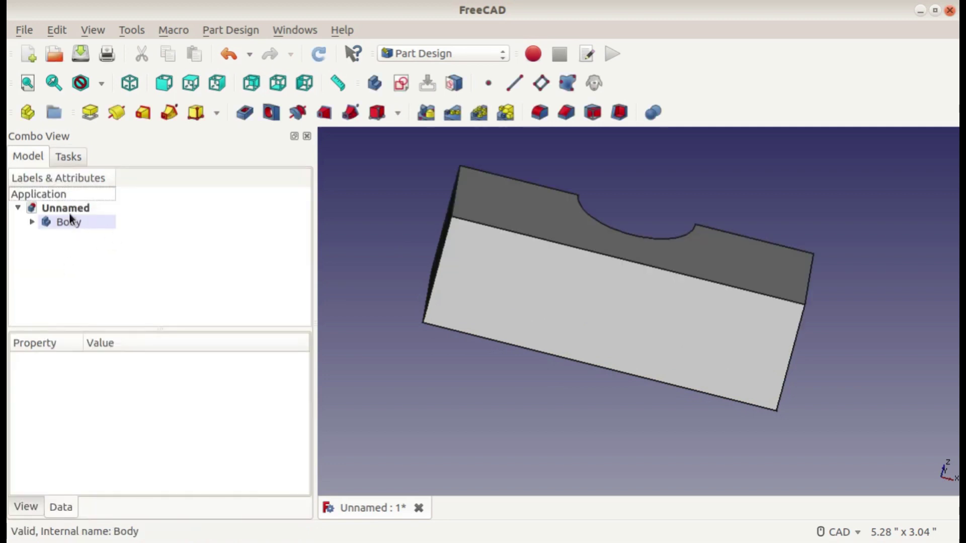
# Reopen the sketch under the pad, set the notch arc's radius to 0.375 in and leave the sketch.
pyautogui.moveTo(450, 195); pyautogui.dragTo(466, 274, button='middle')
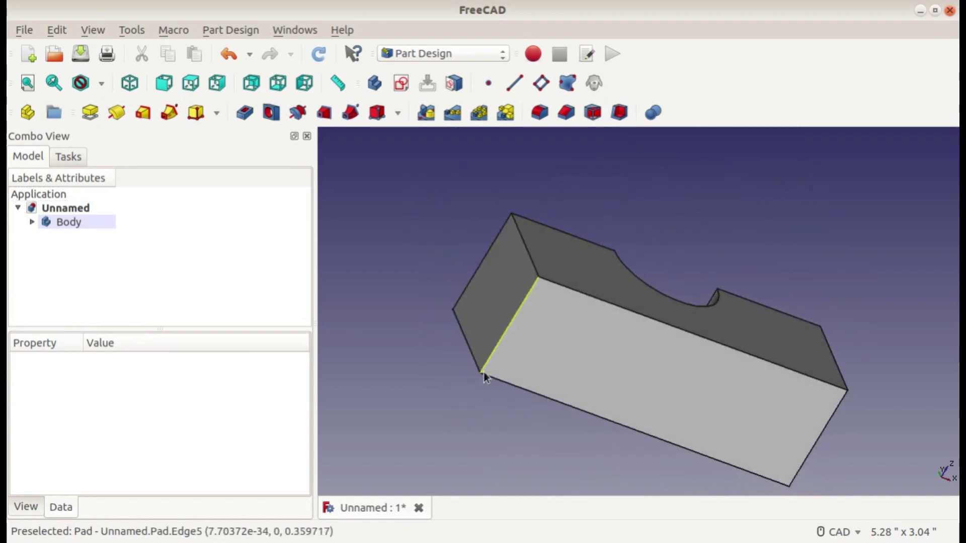
pyautogui.scroll(-5, 599, 244)
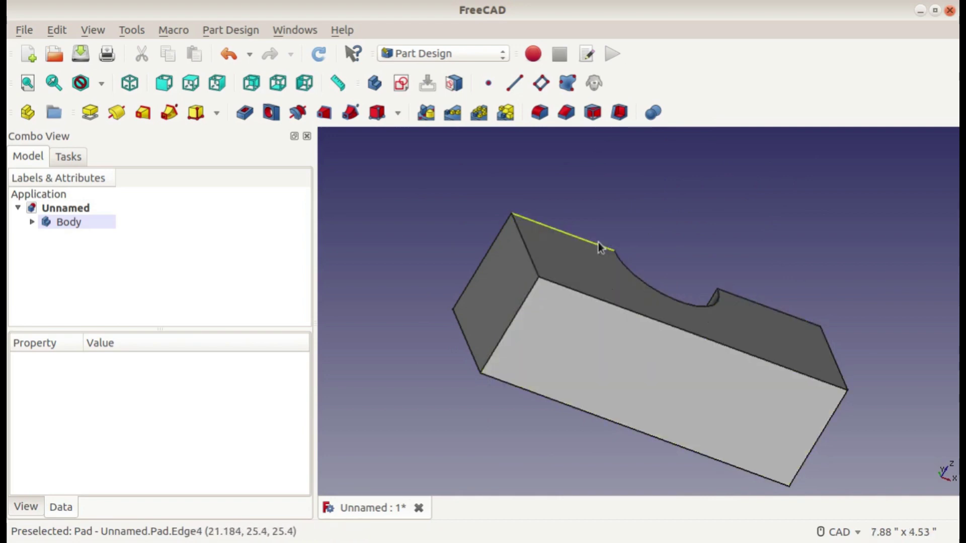
pyautogui.moveTo(493, 267); pyautogui.dragTo(481, 313, button='middle')
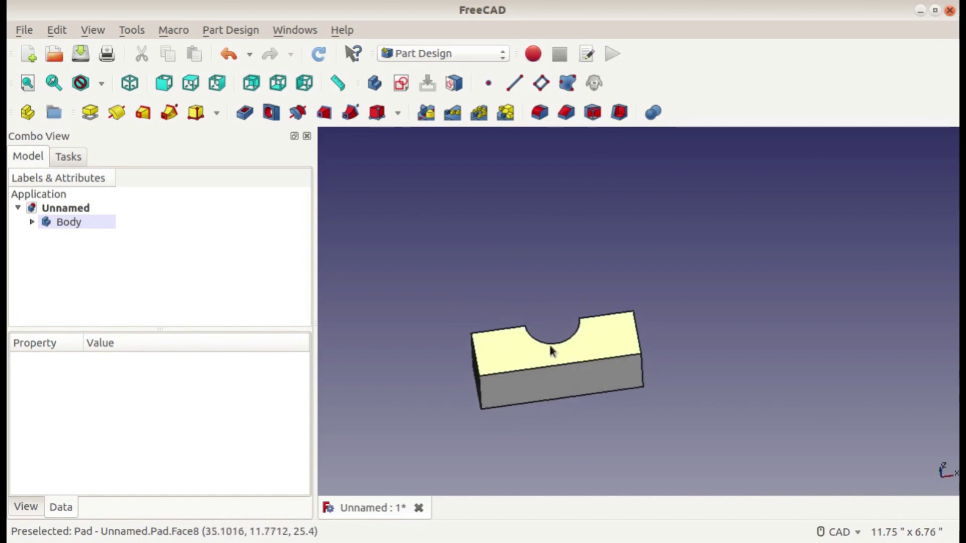
pyautogui.click(32, 222)
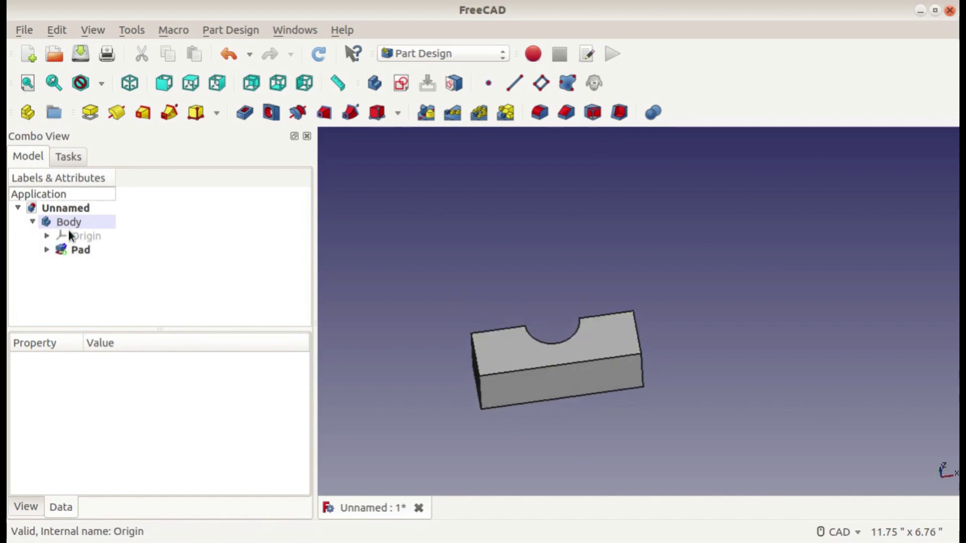
pyautogui.click(46, 250)
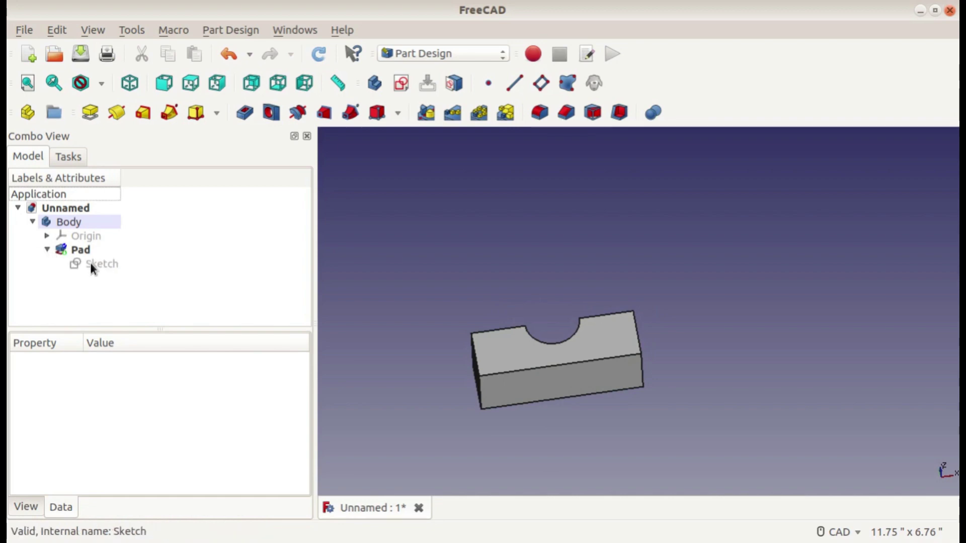
pyautogui.click(91, 265)
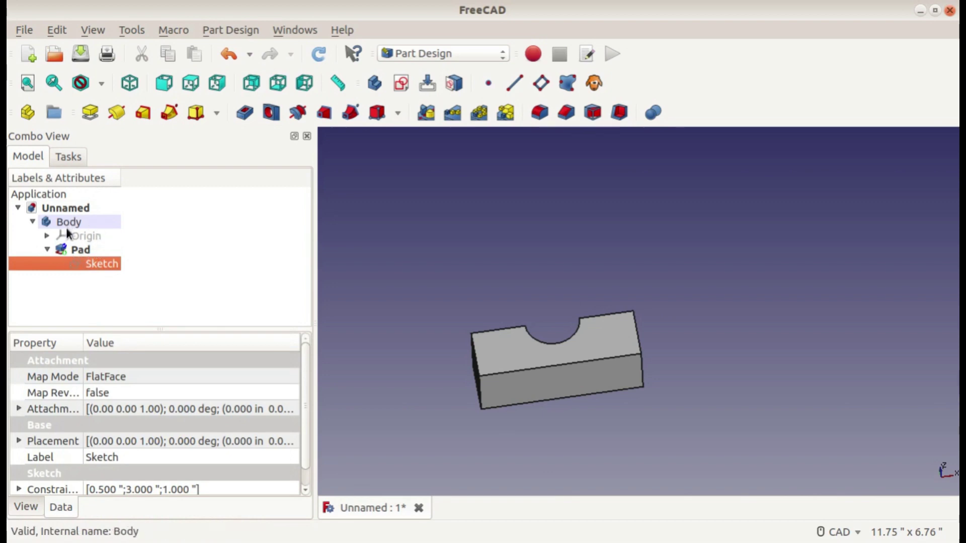
pyautogui.doubleClick(89, 263)
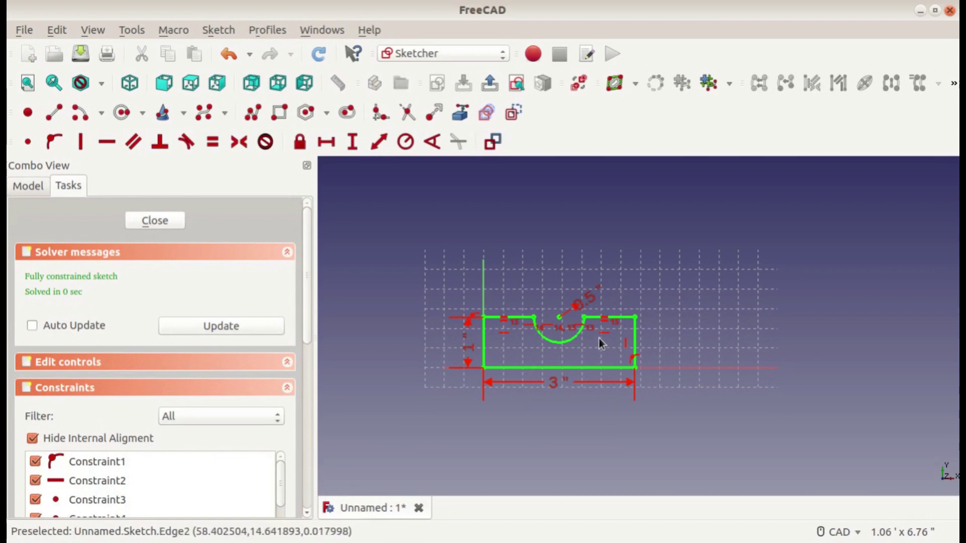
pyautogui.doubleClick(585, 297)
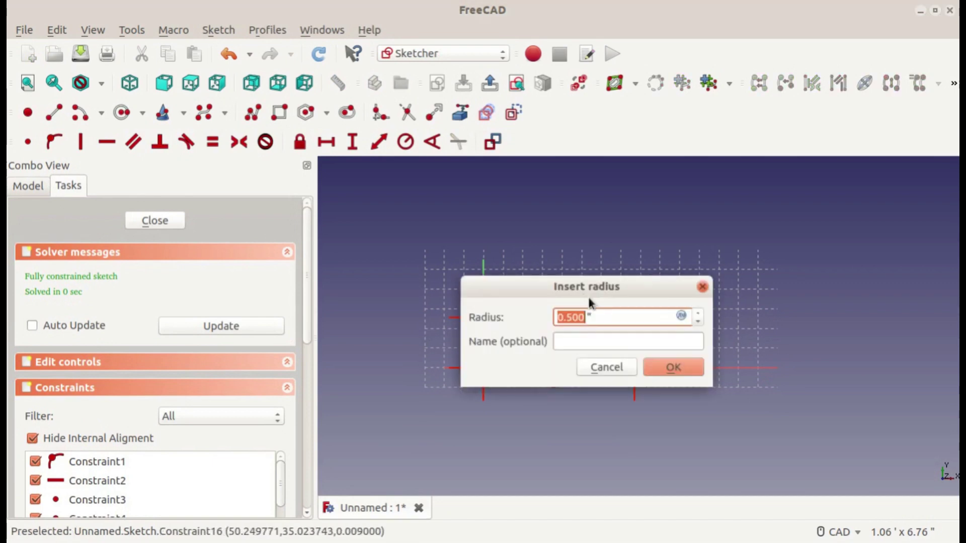
pyautogui.write('0.375')
pyautogui.press('Return')
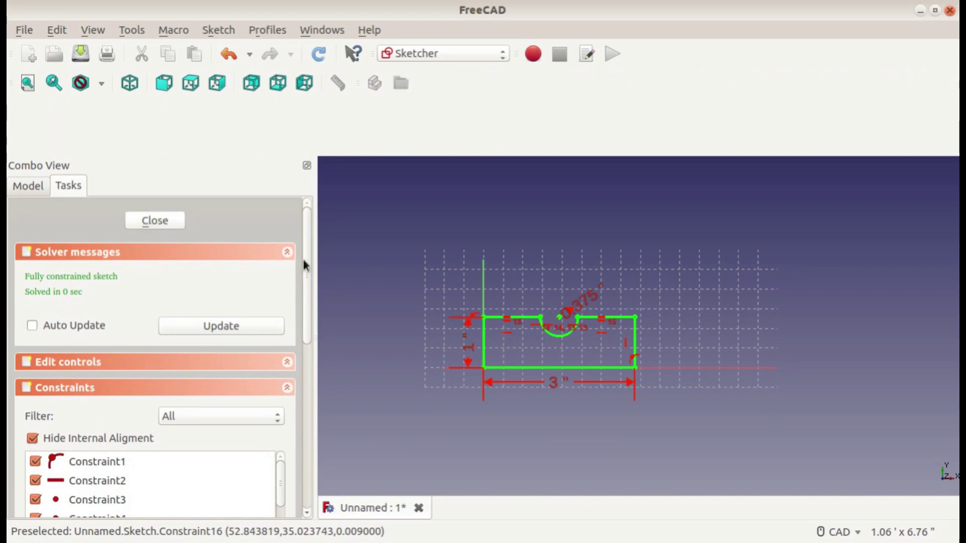
pyautogui.press('Escape')
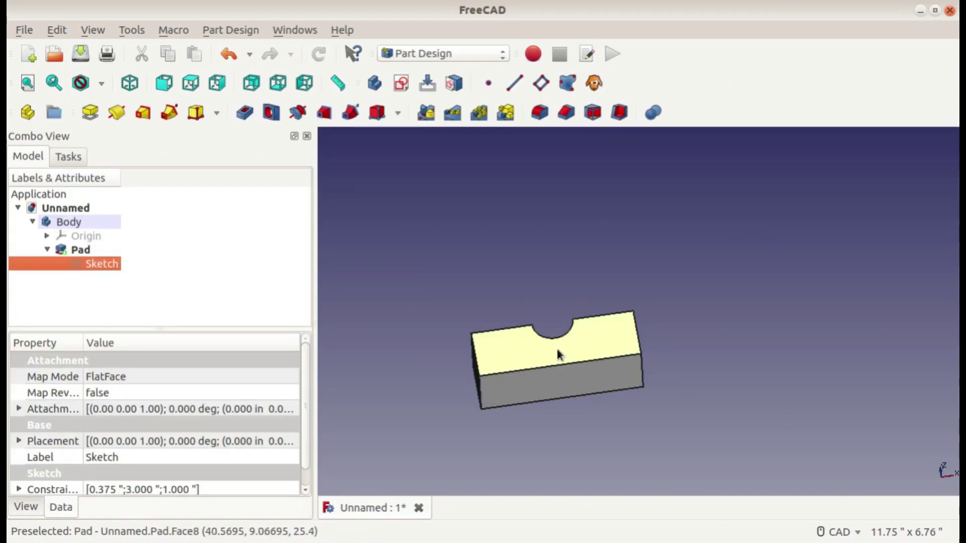
# Edit the pad's sketch again, set the notch arc's radius to 0.5 in and leave the sketch.
pyautogui.doubleClick(103, 264)
pyautogui.doubleClick(587, 308)
pyautogui.write('0.5')
pyautogui.press('Return')
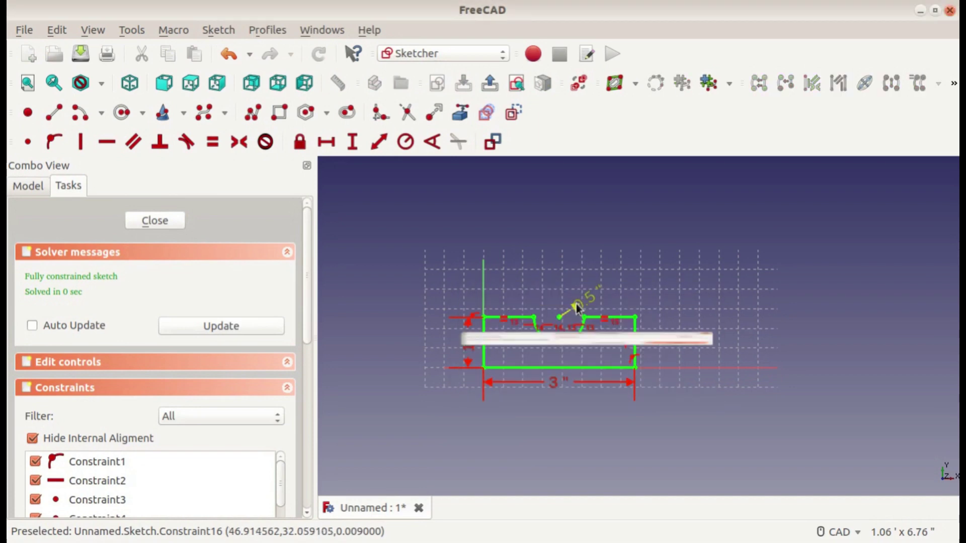
pyautogui.press('Escape')
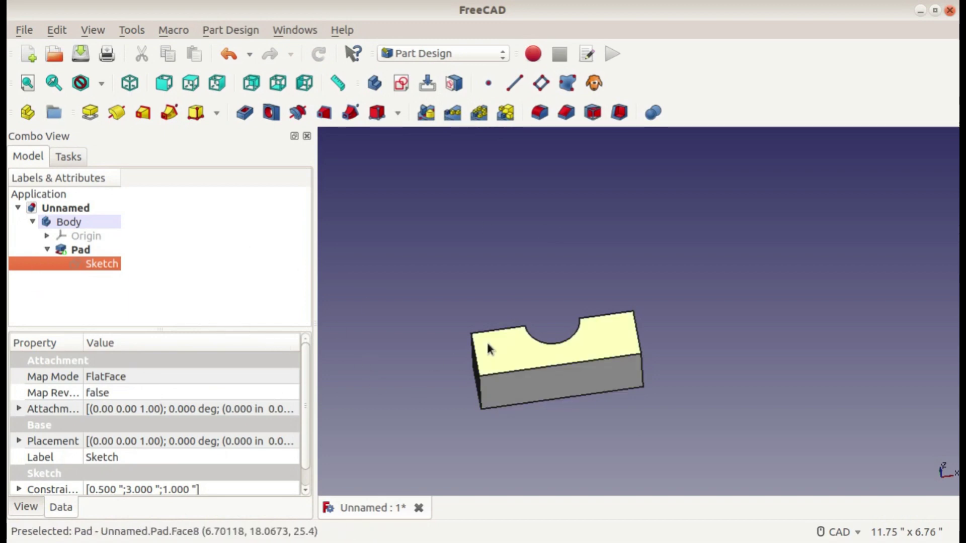
# Delete the pad from the body while keeping its notched sketch.
pyautogui.moveTo(545, 315)
pyautogui.mouseDown(button='middle')
pyautogui.moveTo(522, 273)
pyautogui.moveTo(560, 297)
pyautogui.moveTo(716, 328)
pyautogui.moveTo(806, 319)
pyautogui.moveTo(556, 264)
pyautogui.moveTo(549, 271)
pyautogui.mouseUp(button='middle')
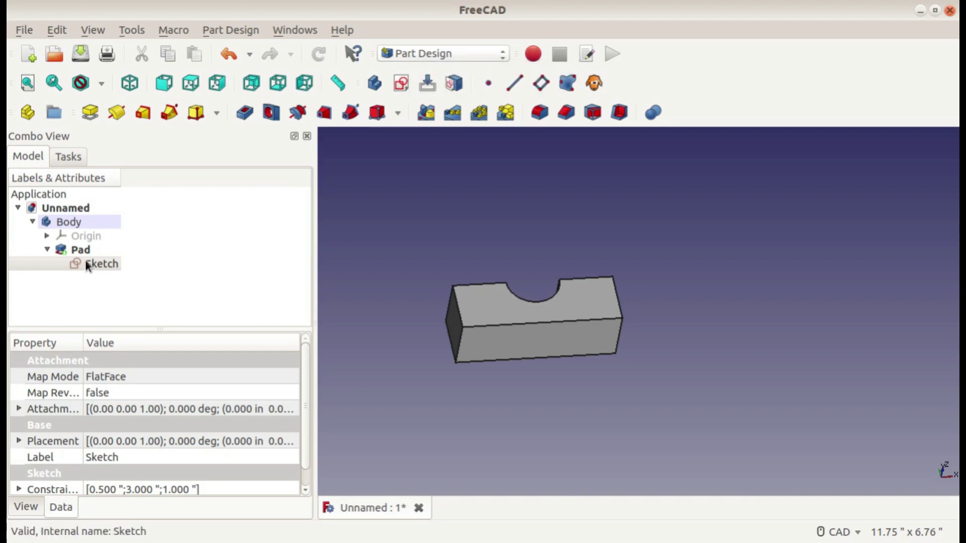
pyautogui.click(71, 252)
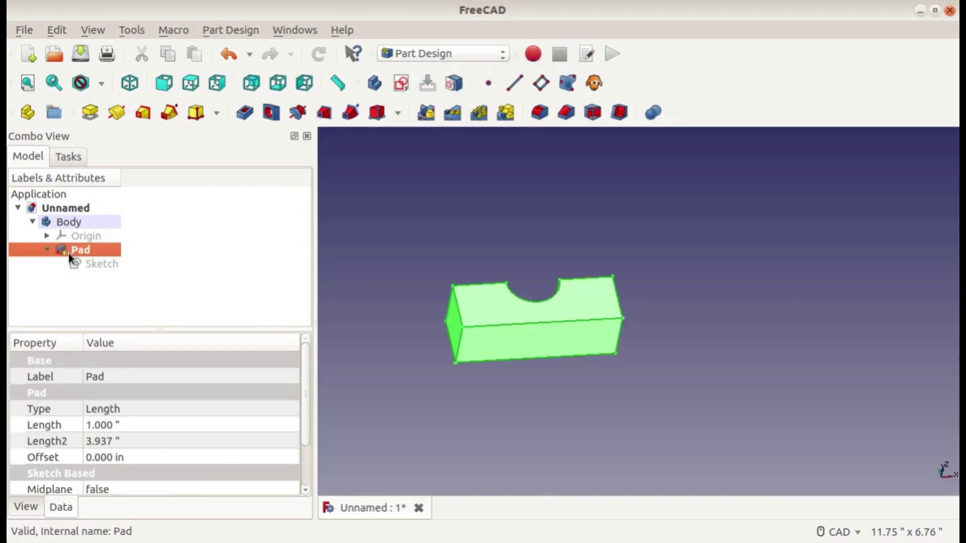
pyautogui.rightClick(68, 253)
pyautogui.click(70, 260)
pyautogui.click(127, 191)
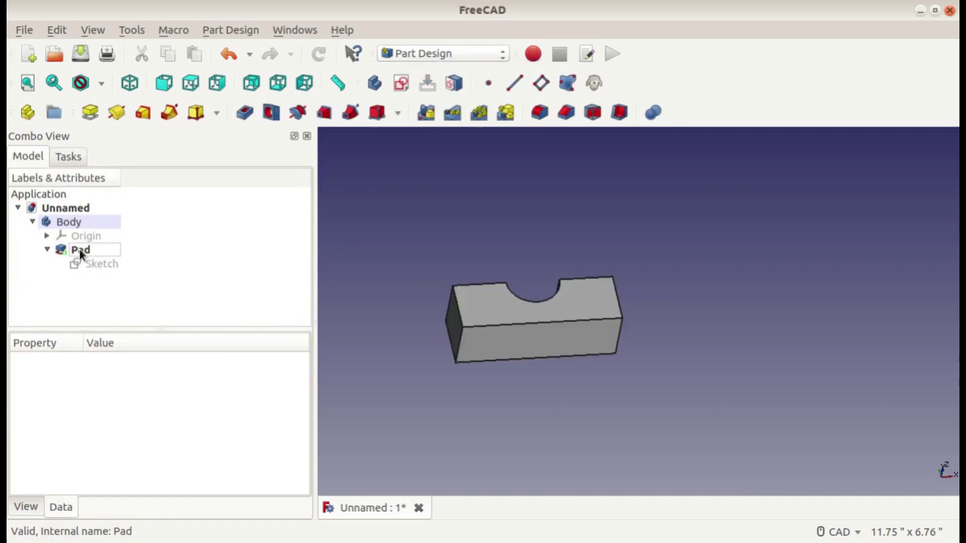
pyautogui.rightClick(78, 252)
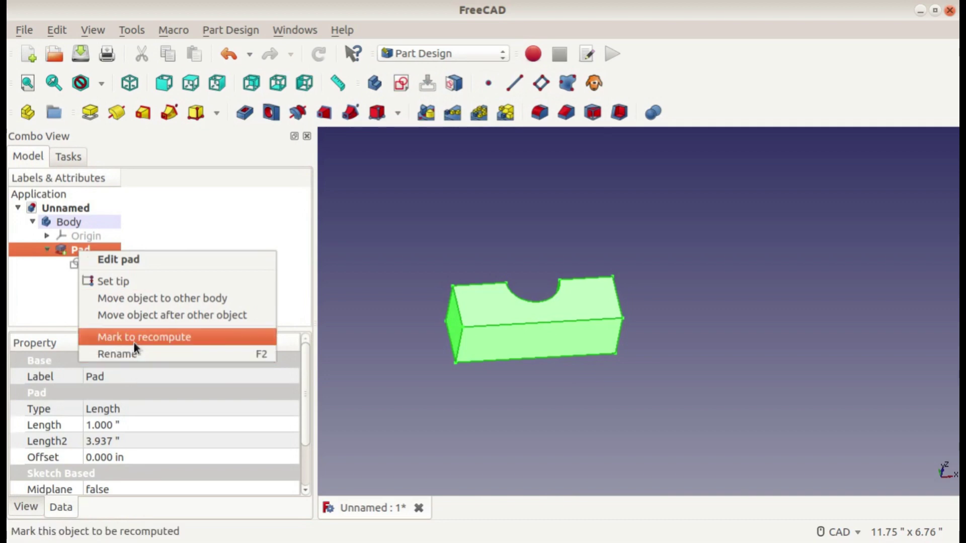
pyautogui.click(65, 249)
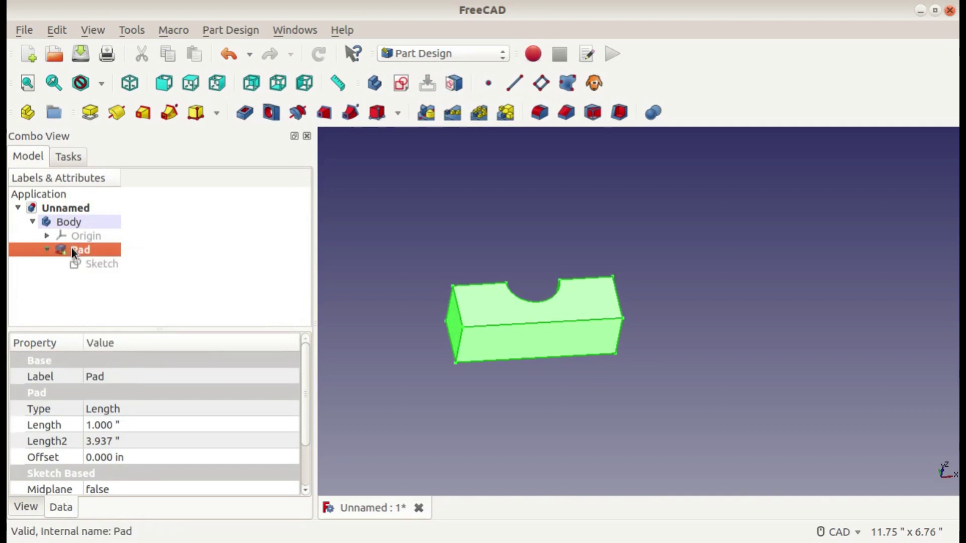
pyautogui.press('Delete')
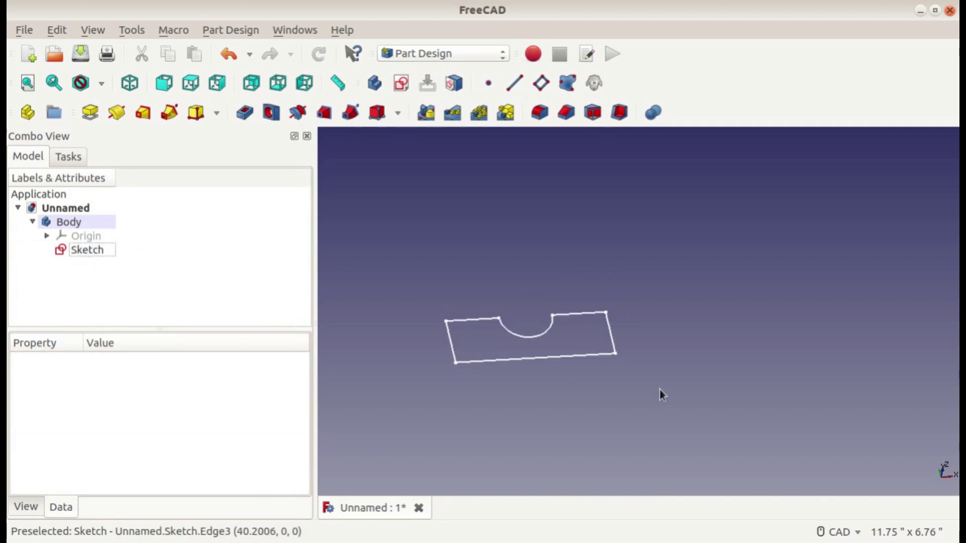
# Deselect the sketch and switch to the Part workbench.
pyautogui.click(84, 250)
pyautogui.click(421, 265)
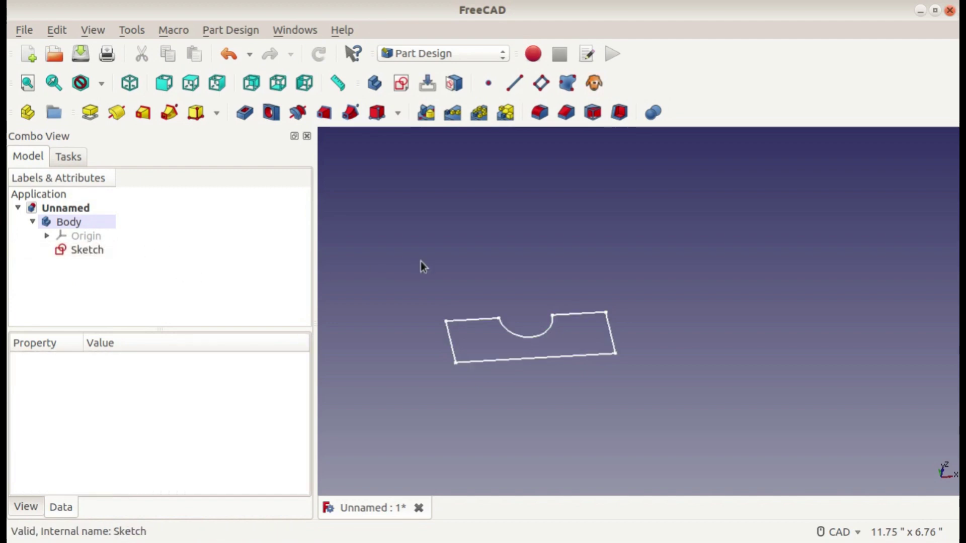
pyautogui.click(436, 54)
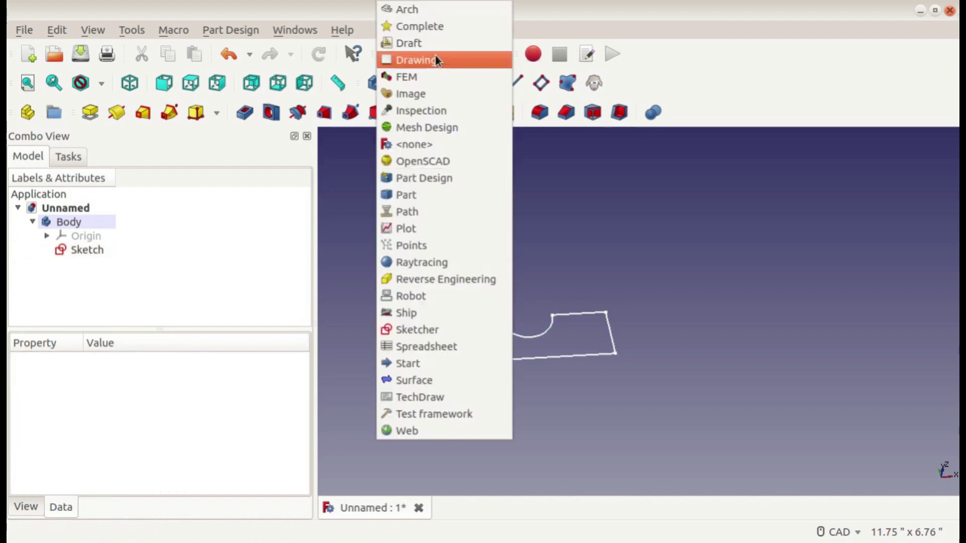
pyautogui.click(434, 197)
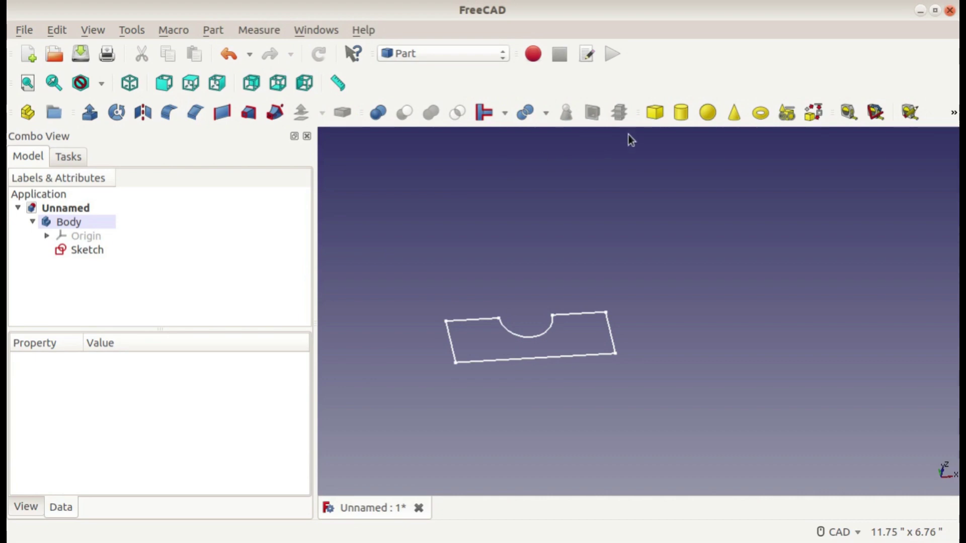
pyautogui.click(88, 113)
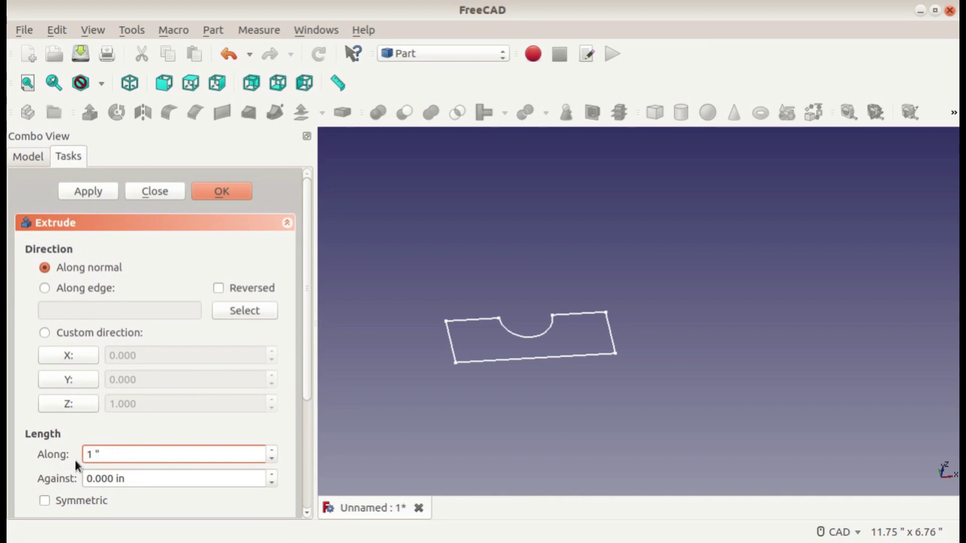
pyautogui.click(225, 190)
pyautogui.click(601, 229)
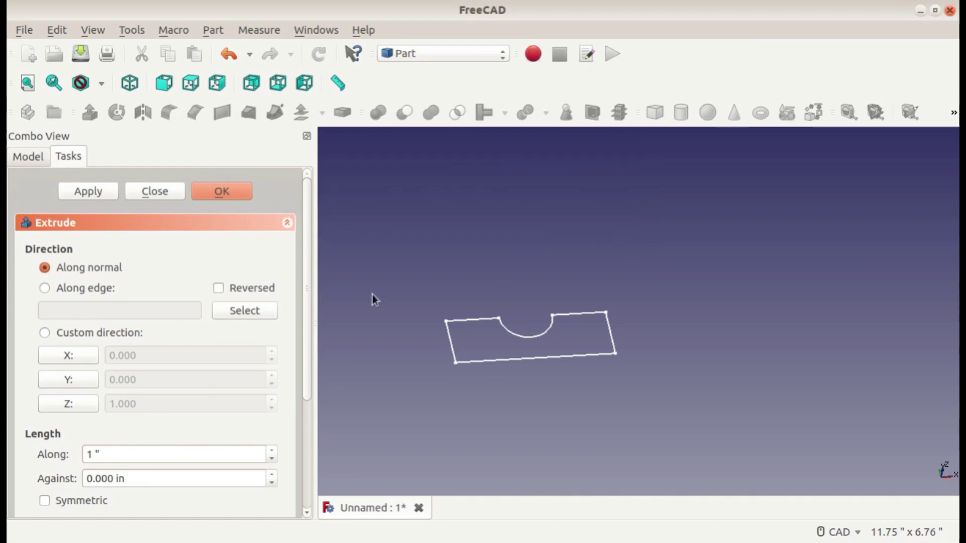
pyautogui.click(162, 193)
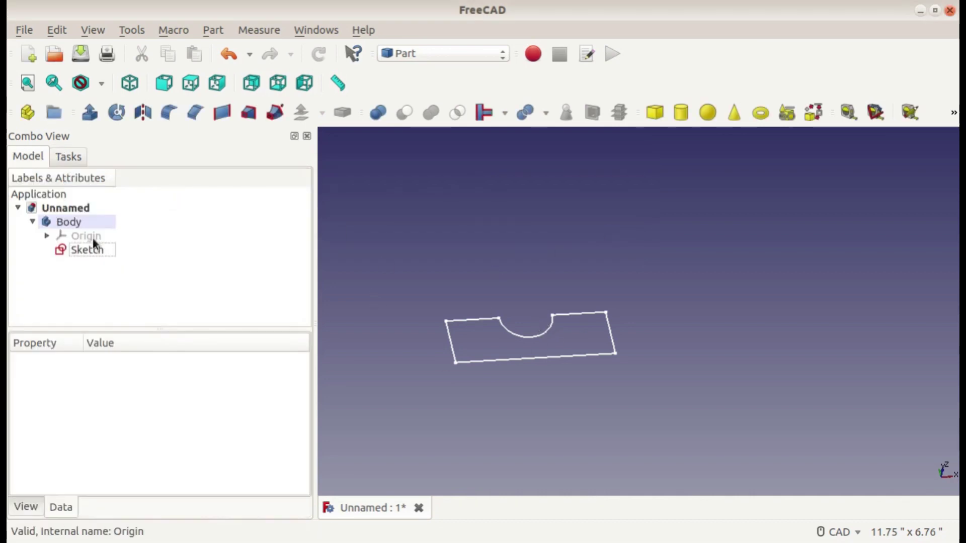
# Extrude the notched sketch 1 in along its normal with the Part workbench's Extrude tool.
pyautogui.click(93, 247)
pyautogui.click(90, 112)
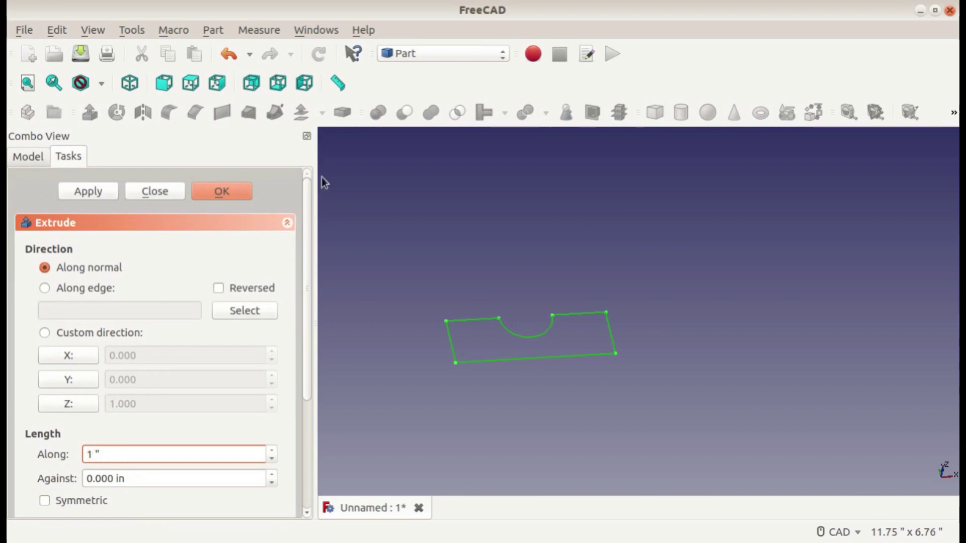
pyautogui.click(211, 193)
pyautogui.click(366, 285)
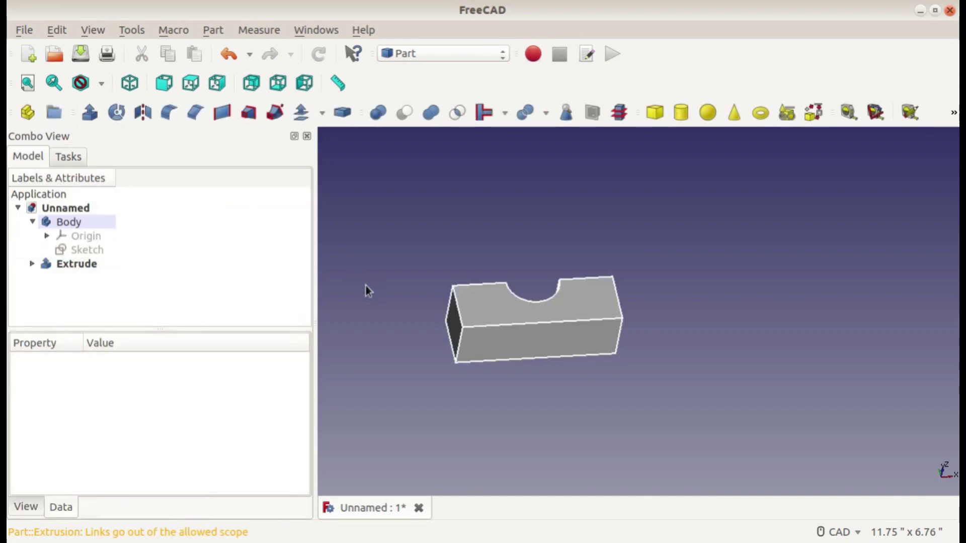
pyautogui.moveTo(376, 324)
pyautogui.mouseDown(button='middle')
pyautogui.moveTo(394, 362)
pyautogui.moveTo(432, 352)
pyautogui.moveTo(886, 334)
pyautogui.moveTo(581, 352)
pyautogui.moveTo(581, 343)
pyautogui.mouseUp(button='middle')
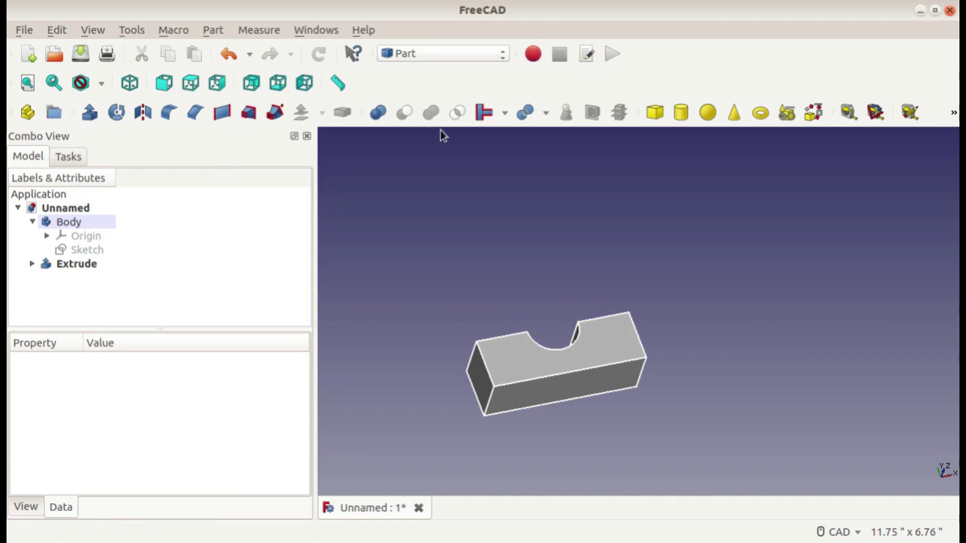
# Delete the Part extrusion and make the notched sketch visible again.
pyautogui.click(80, 266)
pyautogui.press('Delete')
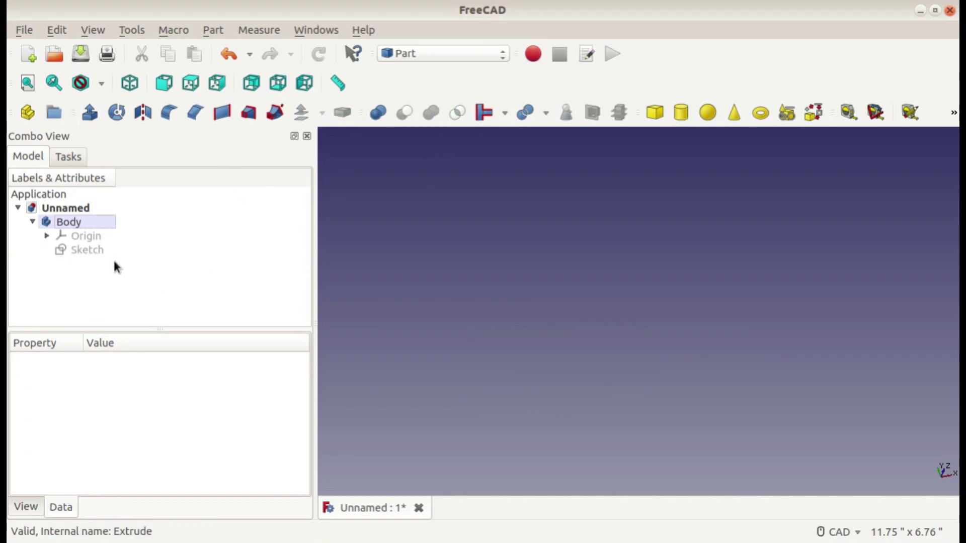
pyautogui.hotkey('ctrl', 'z')
pyautogui.click(65, 263)
pyautogui.press('Delete')
pyautogui.click(90, 254)
pyautogui.click(456, 276)
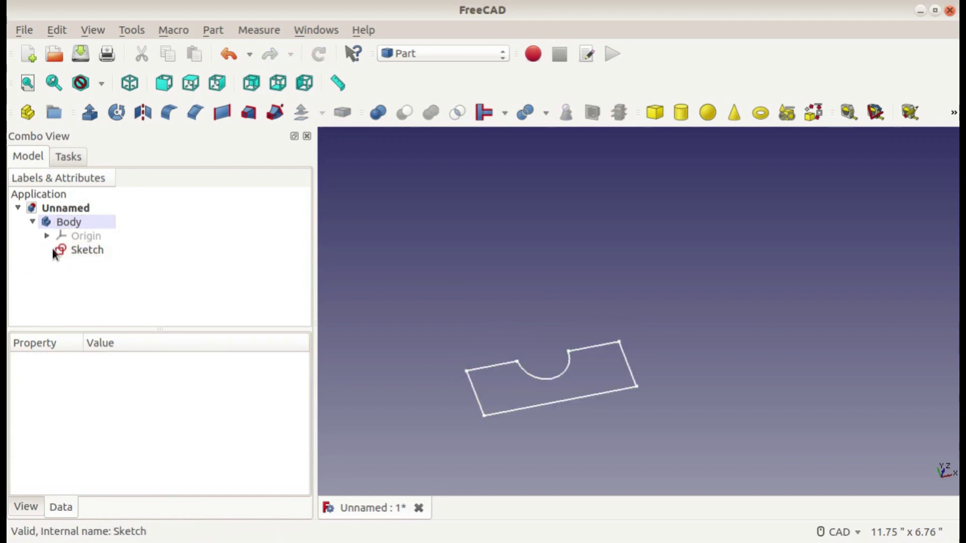
# Switch between the Part Design and Part workbenches to compare their tools, ending in Part Design with the model tree shown.
pyautogui.click(433, 53)
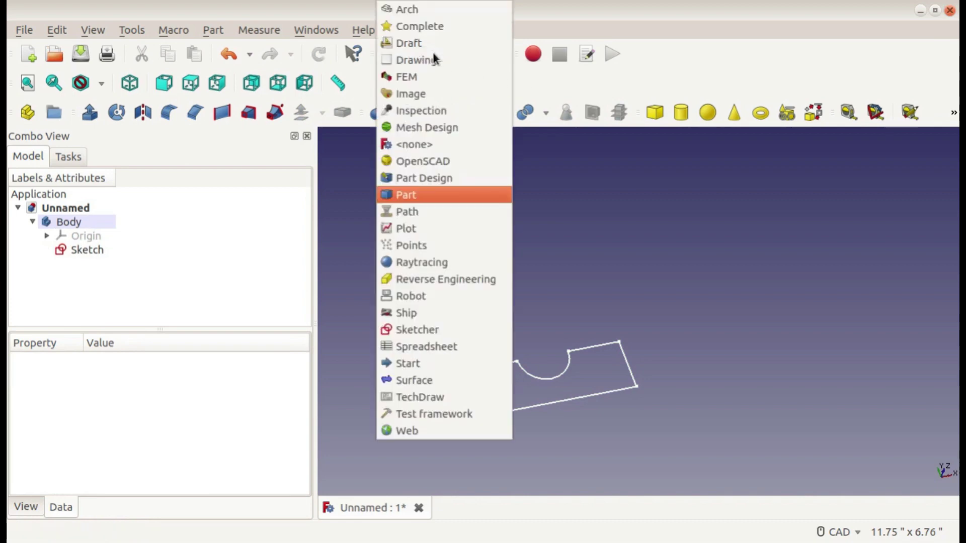
pyautogui.click(426, 181)
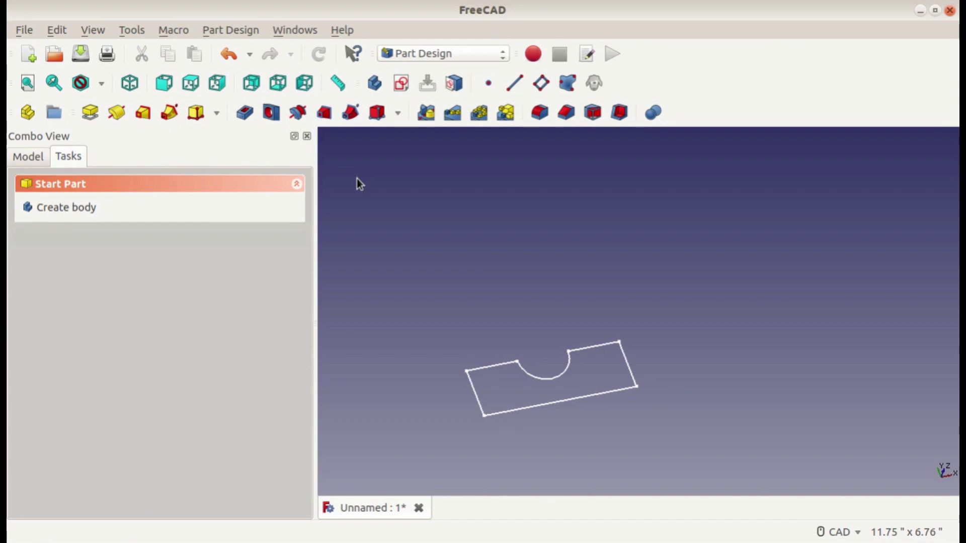
pyautogui.click(469, 54)
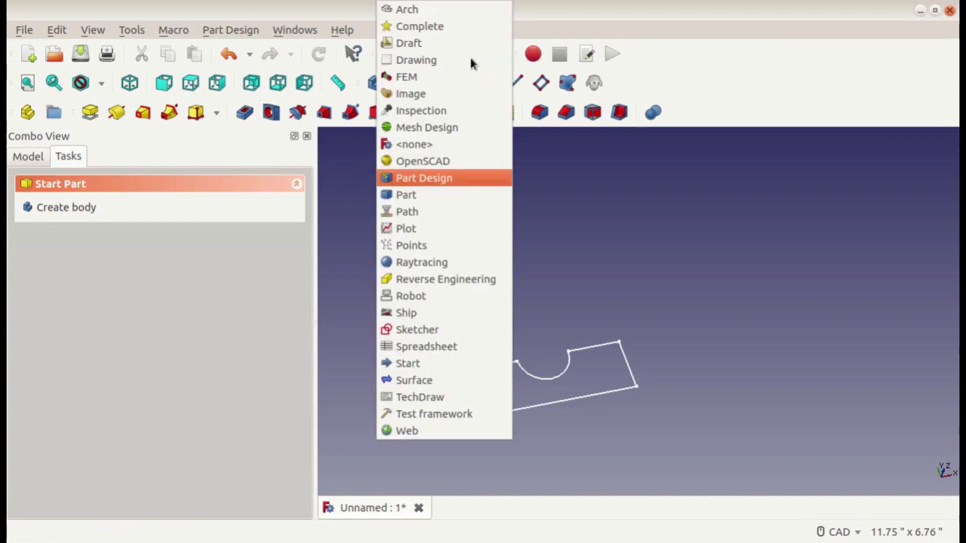
pyautogui.click(449, 194)
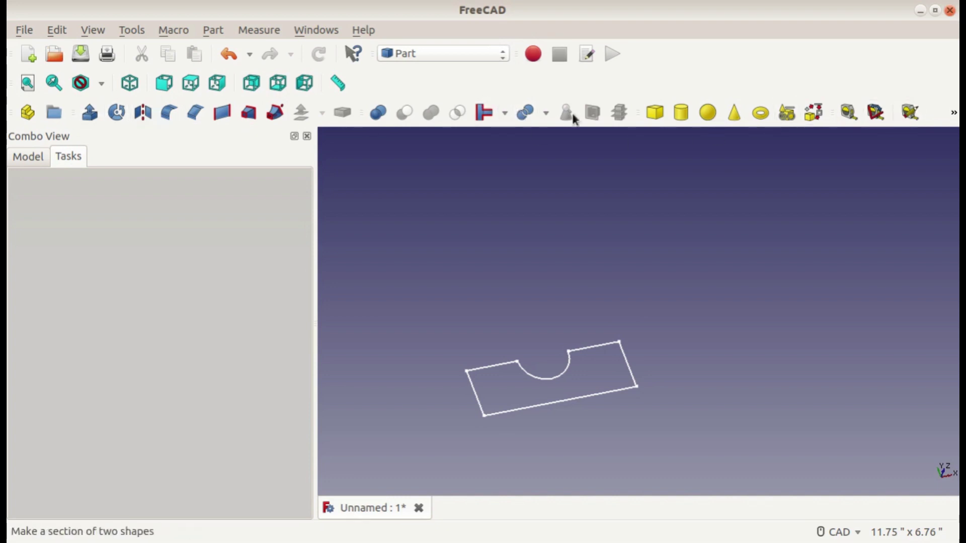
pyautogui.click(446, 54)
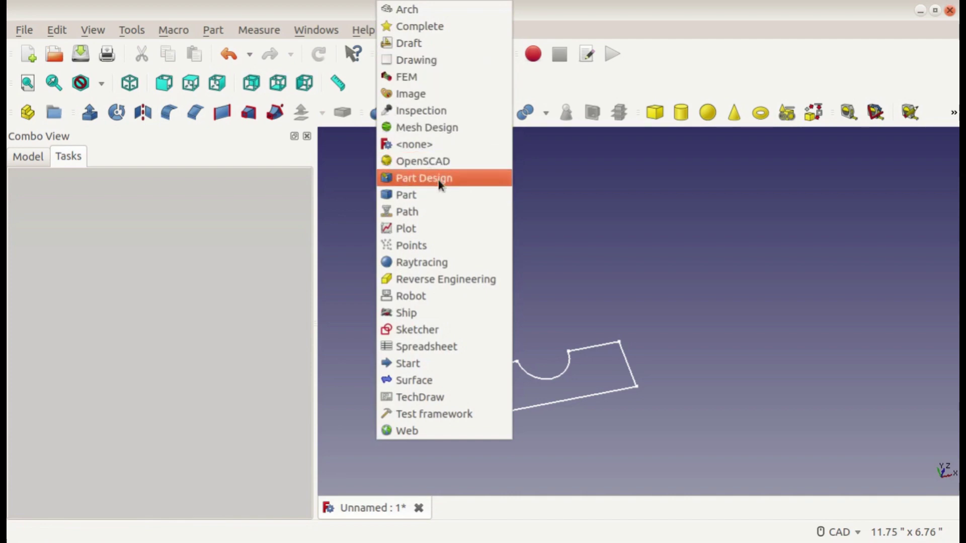
pyautogui.click(443, 179)
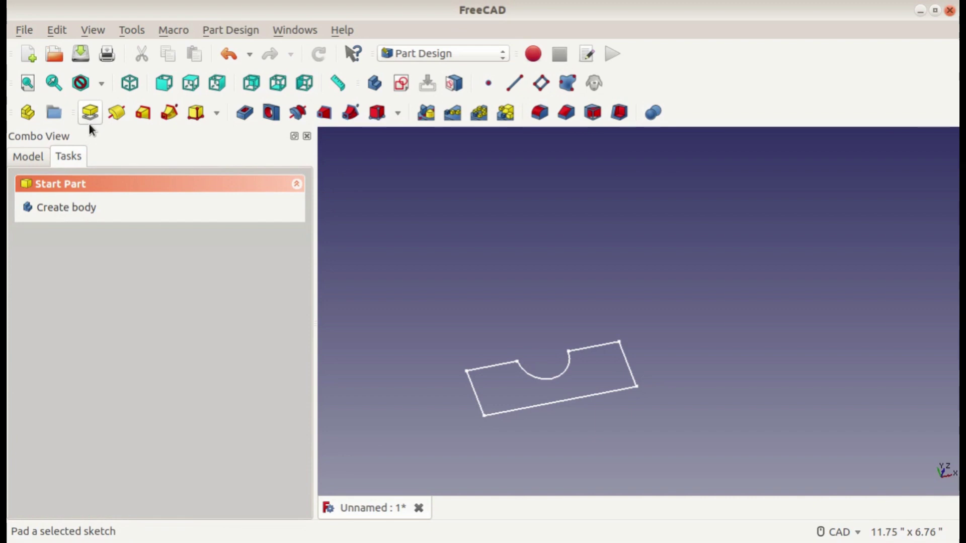
pyautogui.click(95, 207)
pyautogui.click(33, 158)
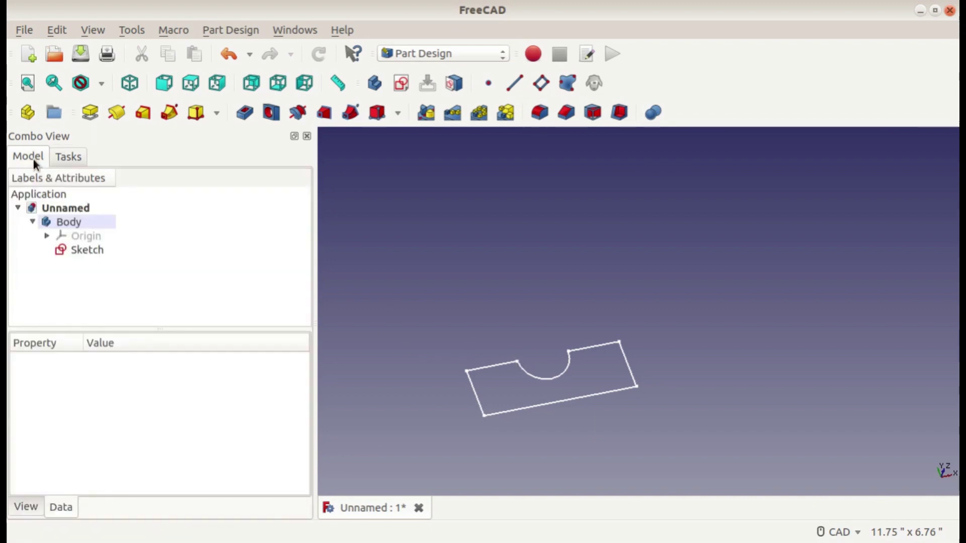
# Pad the notched sketch to a length of 1 in and delete that pad again.
pyautogui.click(86, 249)
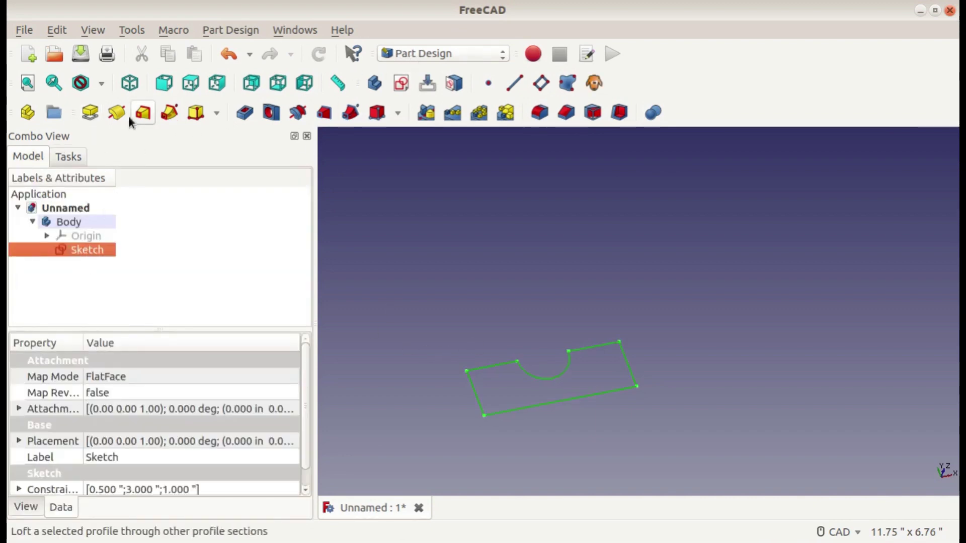
pyautogui.click(89, 112)
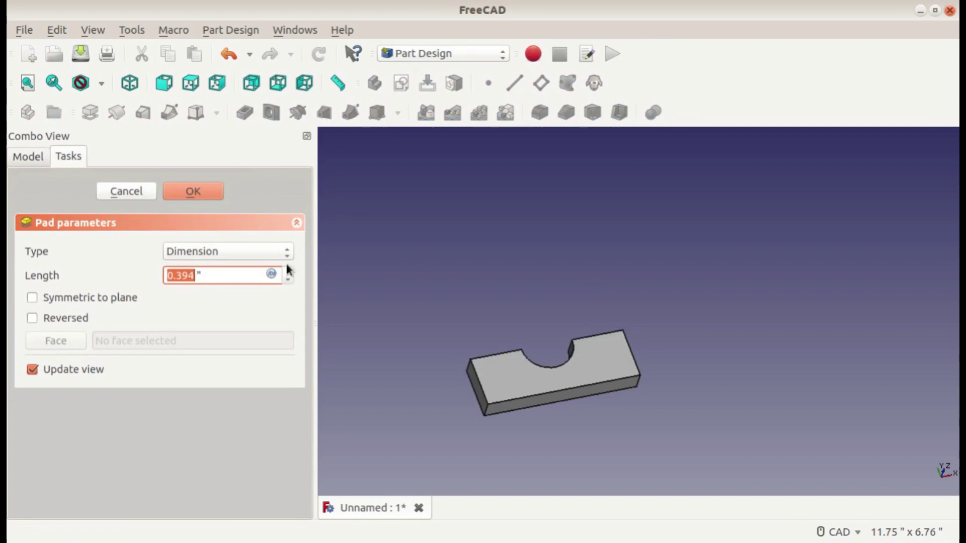
pyautogui.write('1')
pyautogui.click(177, 196)
pyautogui.moveTo(457, 245); pyautogui.dragTo(530, 292, button='middle')
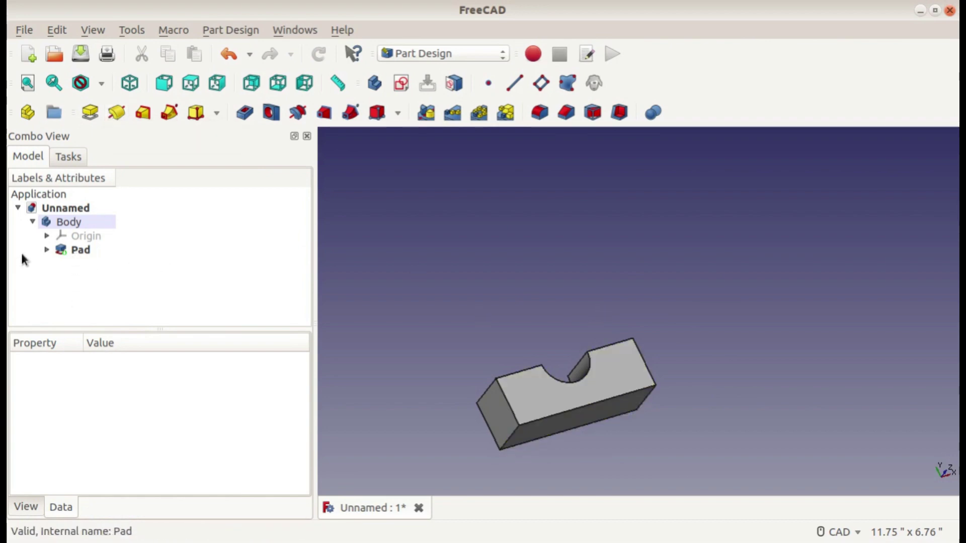
pyautogui.click(72, 252)
pyautogui.press('Delete')
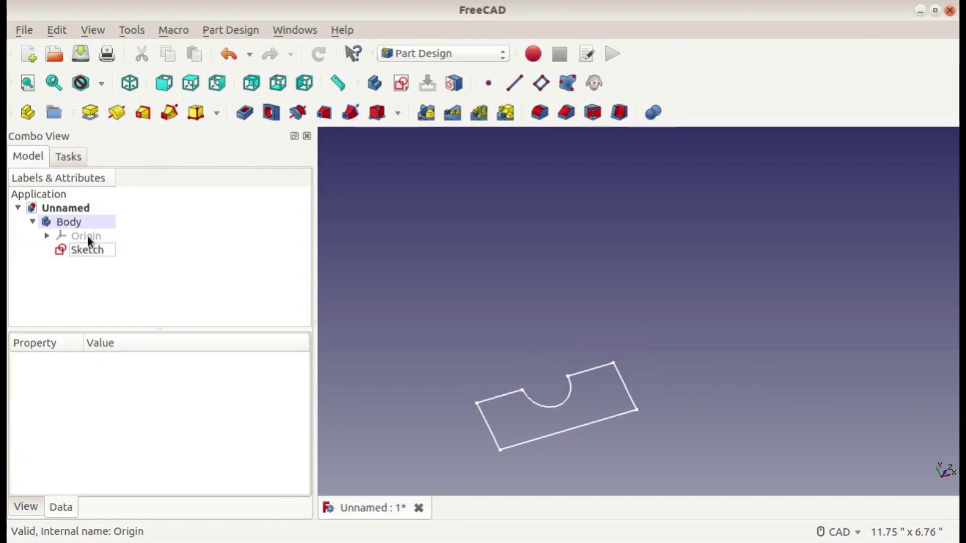
# Start a 360° Revolution of the notched sketch about its vertical sketch axis and examine the preview from several directions.
pyautogui.click(115, 119)
pyautogui.moveTo(425, 403); pyautogui.dragTo(579, 169, button='middle')
pyautogui.moveTo(521, 231); pyautogui.dragTo(615, 305, button='middle')
pyautogui.moveTo(639, 394); pyautogui.dragTo(606, 246, button='middle')
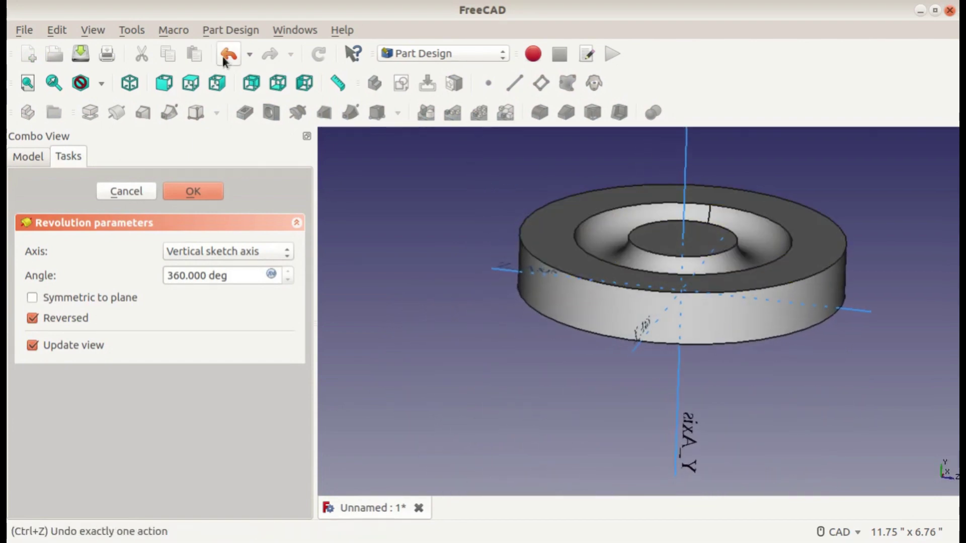
pyautogui.click(165, 84)
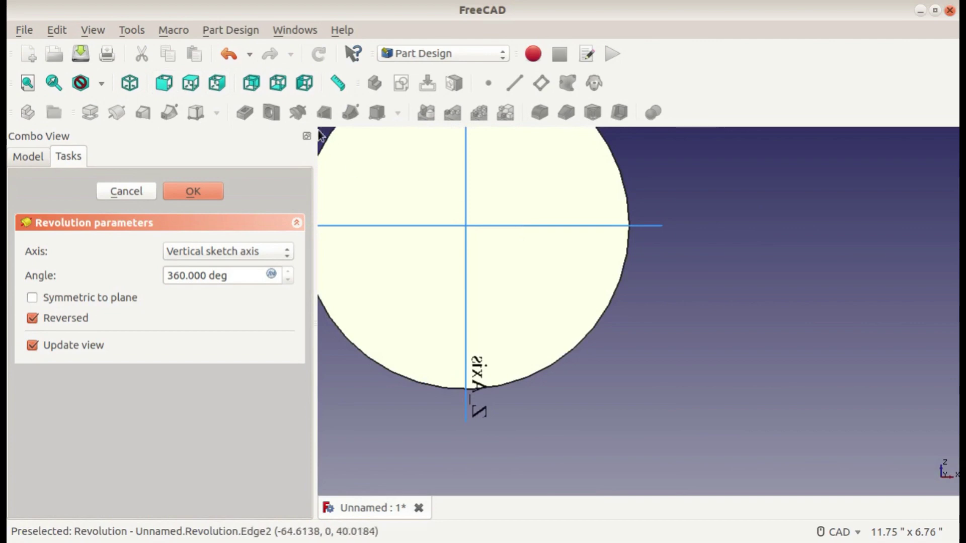
pyautogui.click(191, 83)
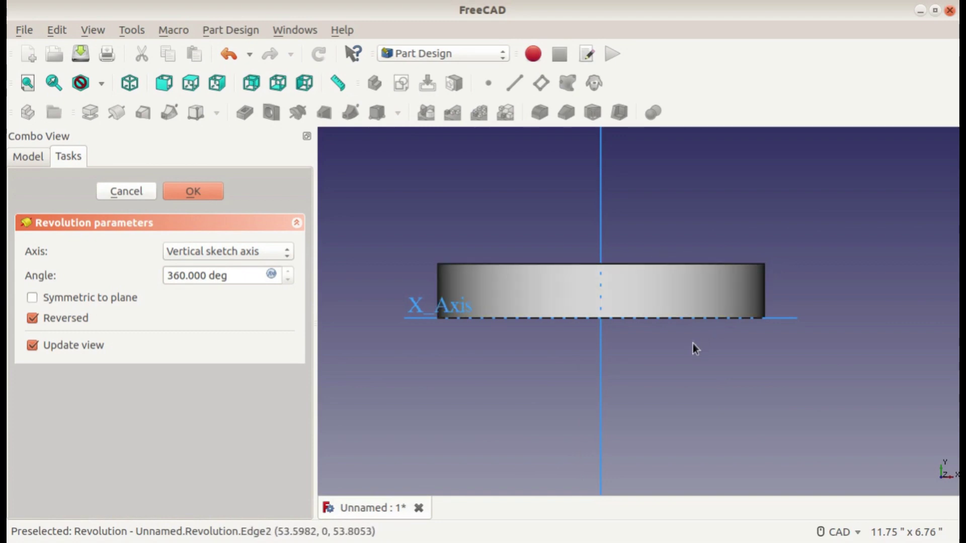
pyautogui.moveTo(517, 275); pyautogui.dragTo(525, 359, button='middle')
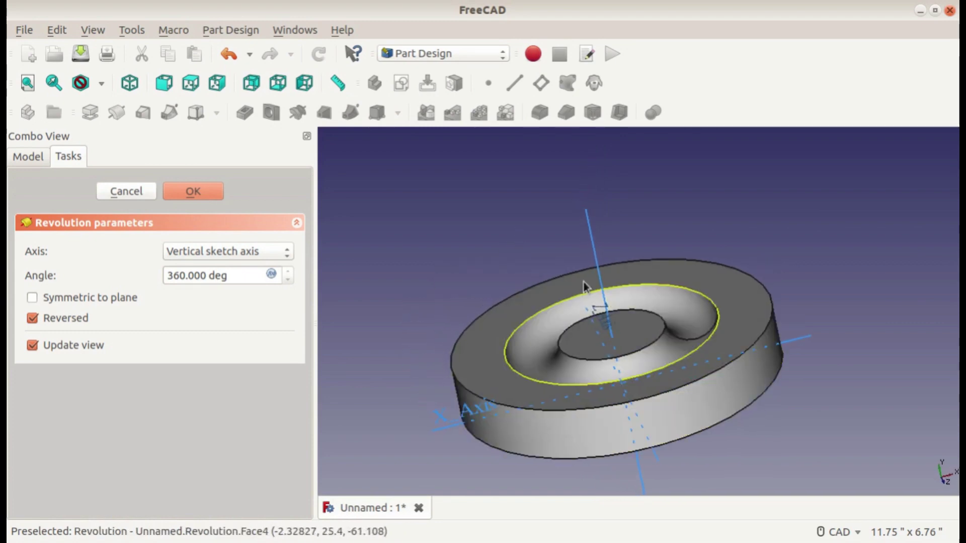
# Try the Horizontal sketch axis, the Base Y axis and the Base Z axis as the Revolution's axis.
pyautogui.click(248, 249)
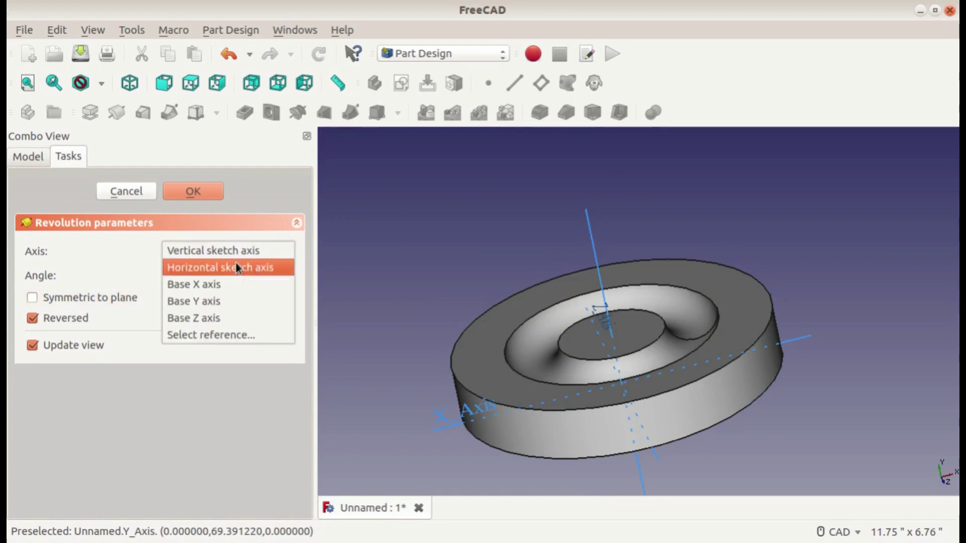
pyautogui.click(237, 265)
pyautogui.click(249, 247)
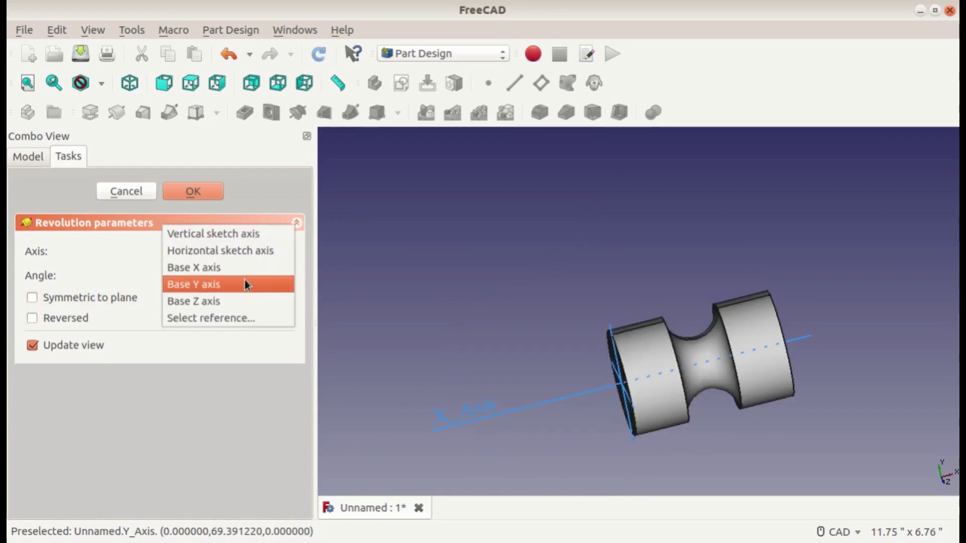
pyautogui.click(240, 282)
pyautogui.click(238, 252)
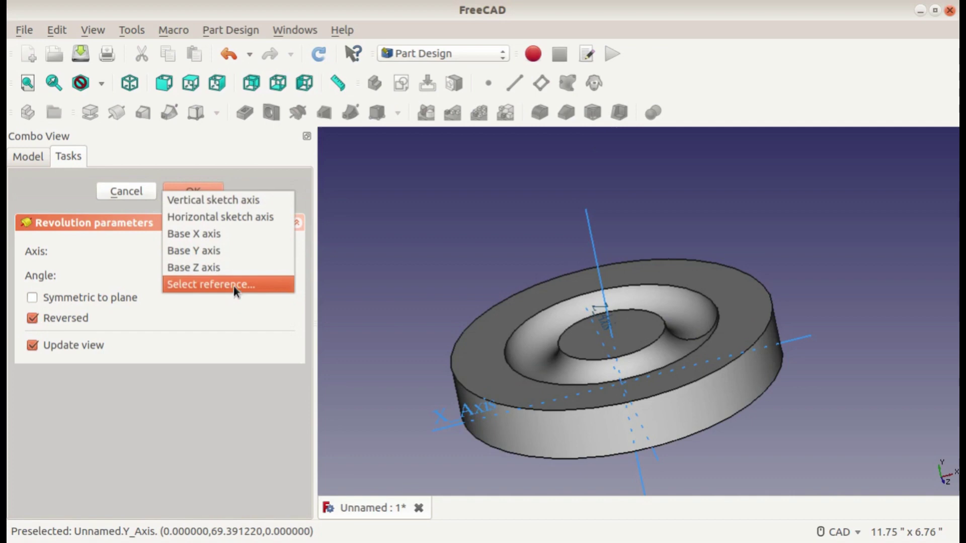
pyautogui.click(234, 266)
# Set the Revolution's axis to the Base X axis and examine the notched cylinder preview from several directions.
pyautogui.click(234, 255)
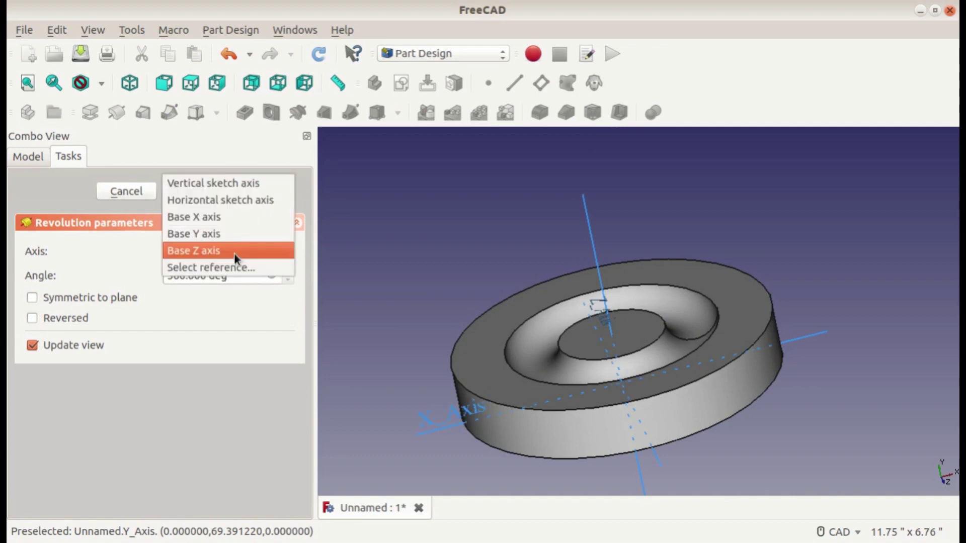
pyautogui.click(233, 214)
pyautogui.moveTo(576, 285); pyautogui.dragTo(487, 233, button='middle')
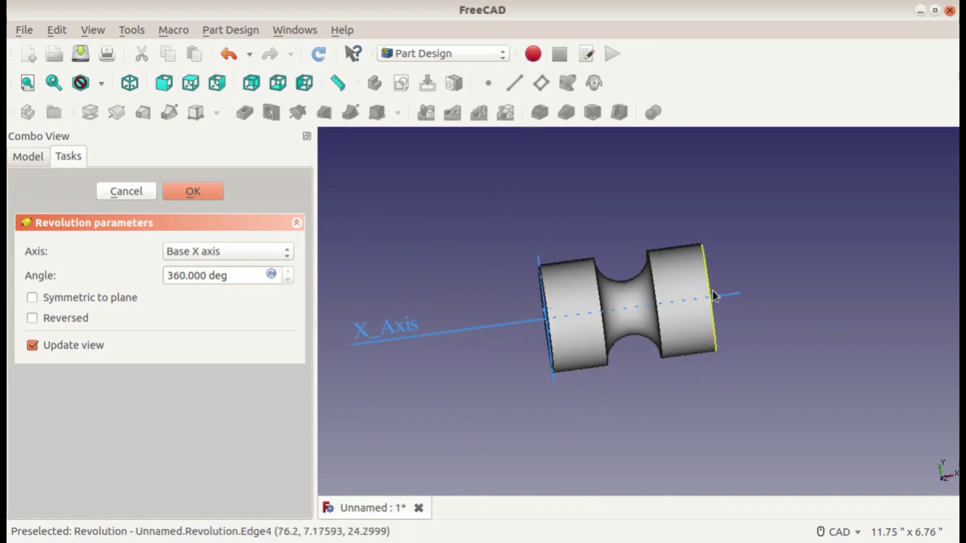
pyautogui.moveTo(707, 241); pyautogui.dragTo(649, 296, button='middle')
pyautogui.scroll(2, 639, 312)
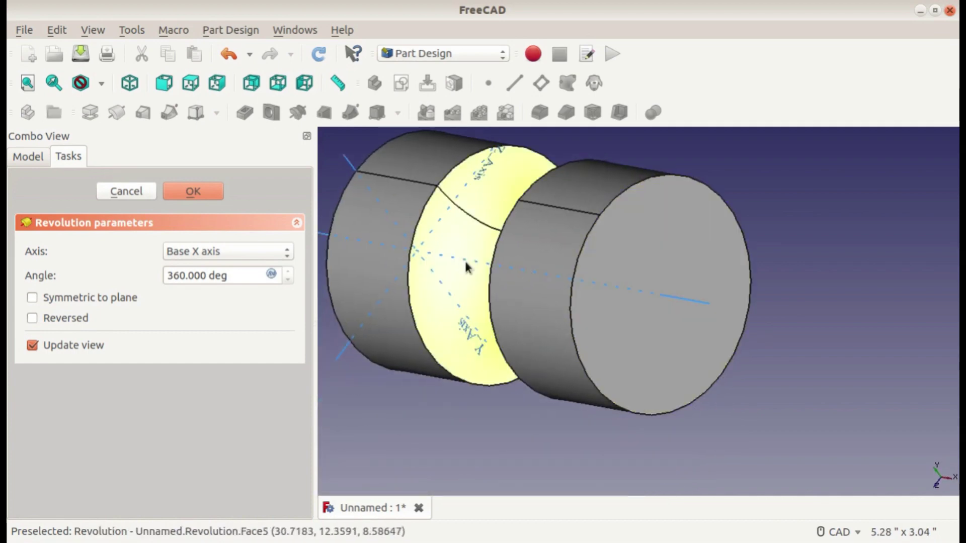
pyautogui.moveTo(468, 268); pyautogui.dragTo(661, 283, button='middle')
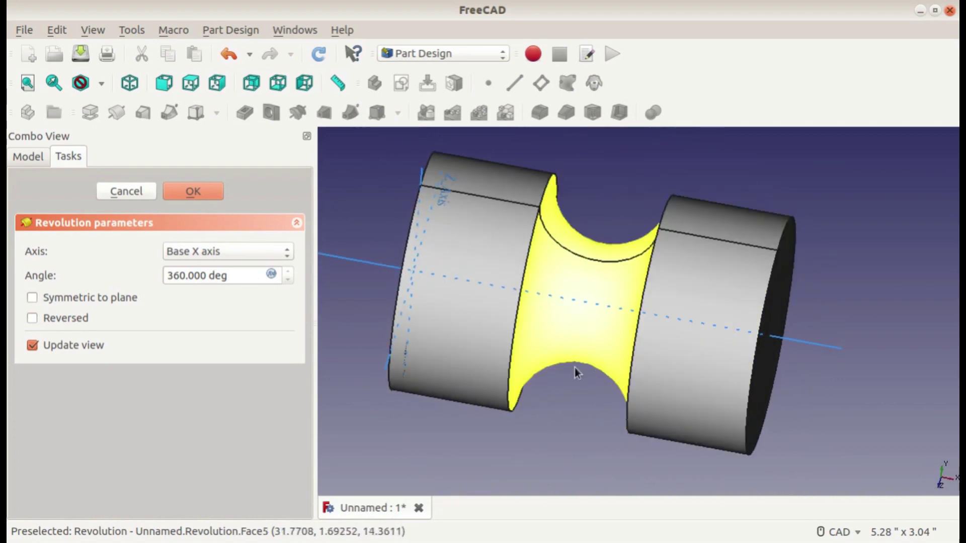
# Try a Revolution angle of 180° and inspect the flat cut face of the preview.
pyautogui.tripleClick(240, 275)
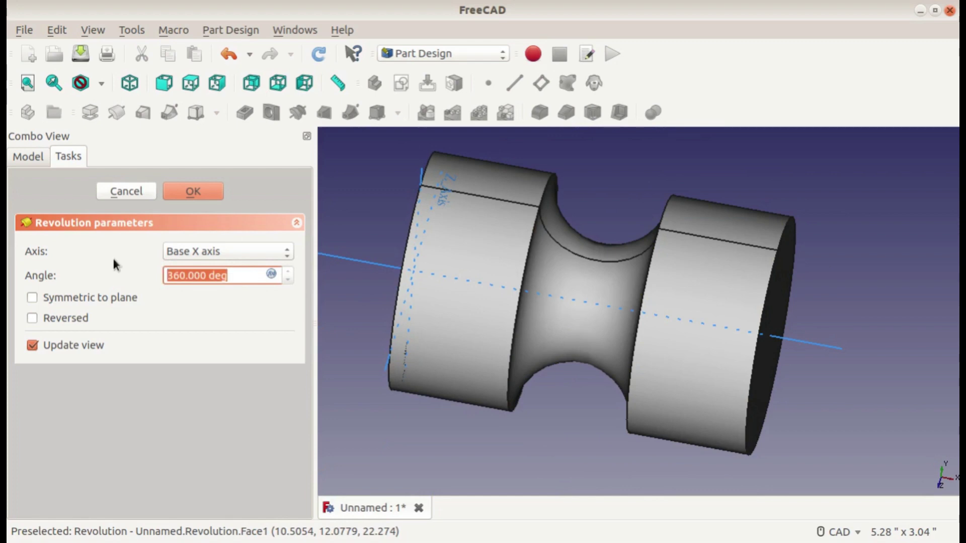
pyautogui.write('180')
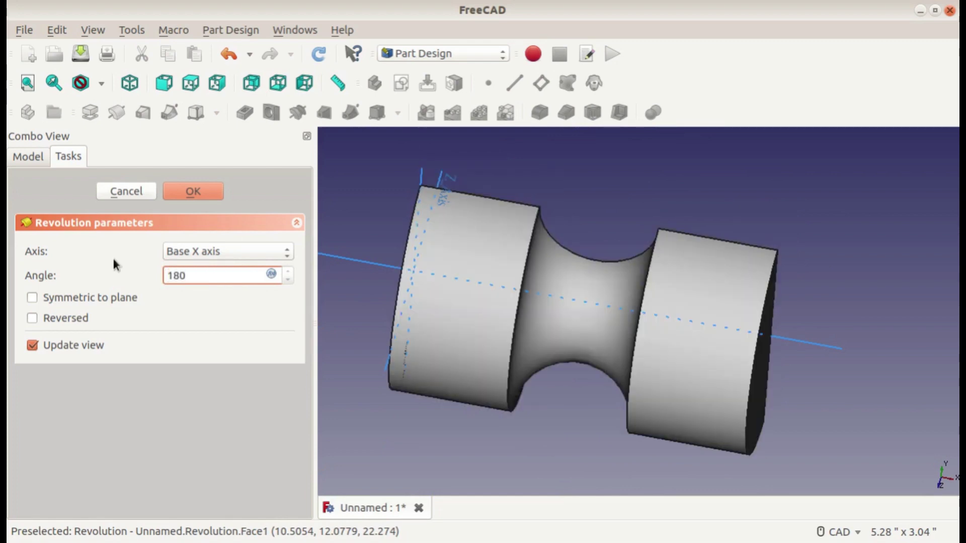
pyautogui.scroll(2, 637, 315)
pyautogui.moveTo(640, 315); pyautogui.dragTo(666, 359, button='middle')
pyautogui.moveTo(812, 207); pyautogui.dragTo(616, 420, button='middle')
pyautogui.scroll(-4, 540, 345)
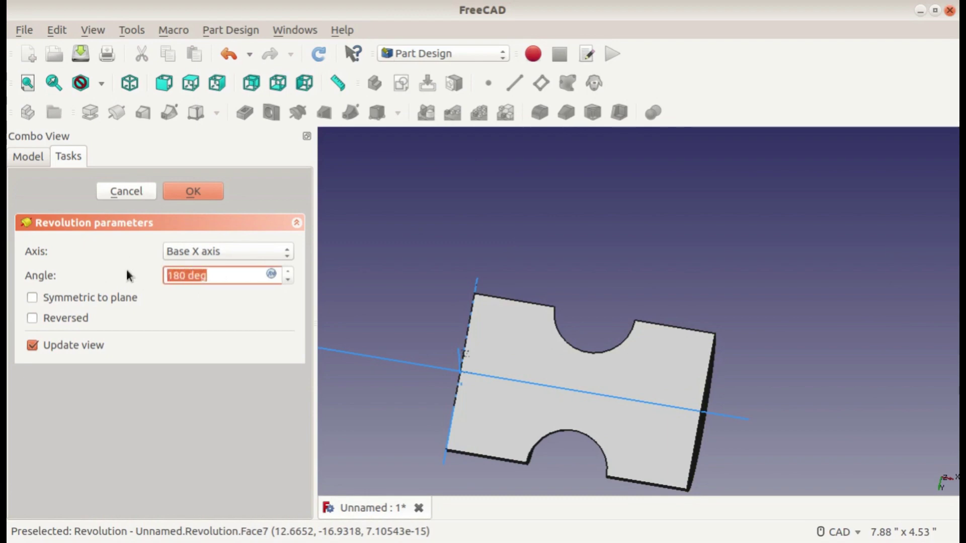
# Set the Revolution's angle to 60°, check the wedge preview from several sides and accept the feature.
pyautogui.write('60')
pyautogui.moveTo(542, 296); pyautogui.dragTo(537, 412, button='middle')
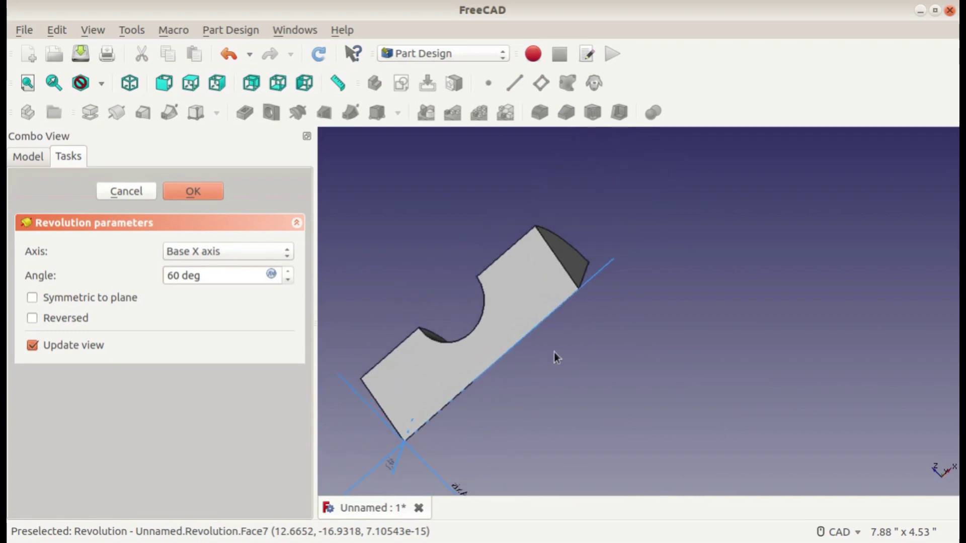
pyautogui.rightClick(677, 386)
pyautogui.click(539, 366)
pyautogui.moveTo(713, 363); pyautogui.dragTo(767, 291, button='middle')
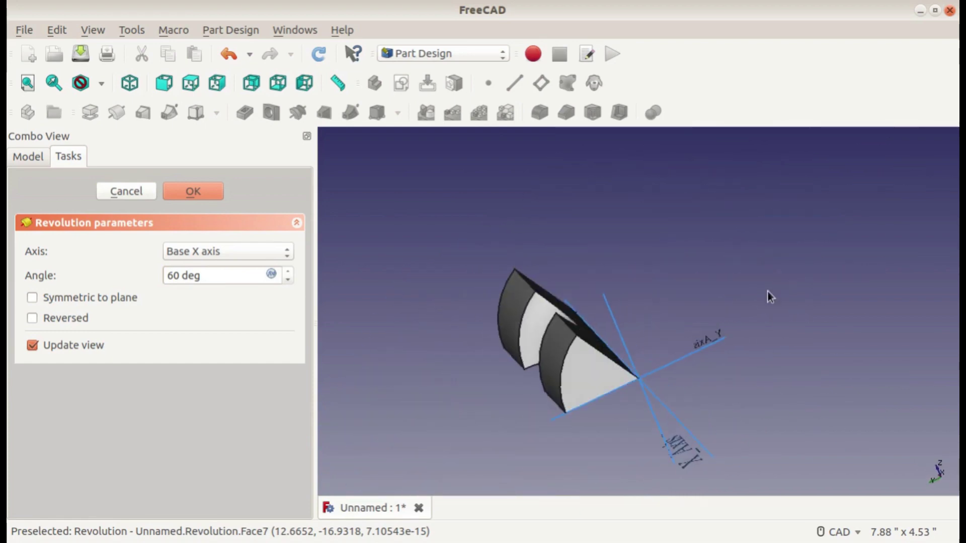
pyautogui.moveTo(658, 362); pyautogui.dragTo(529, 456, button='middle')
pyautogui.moveTo(553, 398); pyautogui.dragTo(590, 363, button='middle')
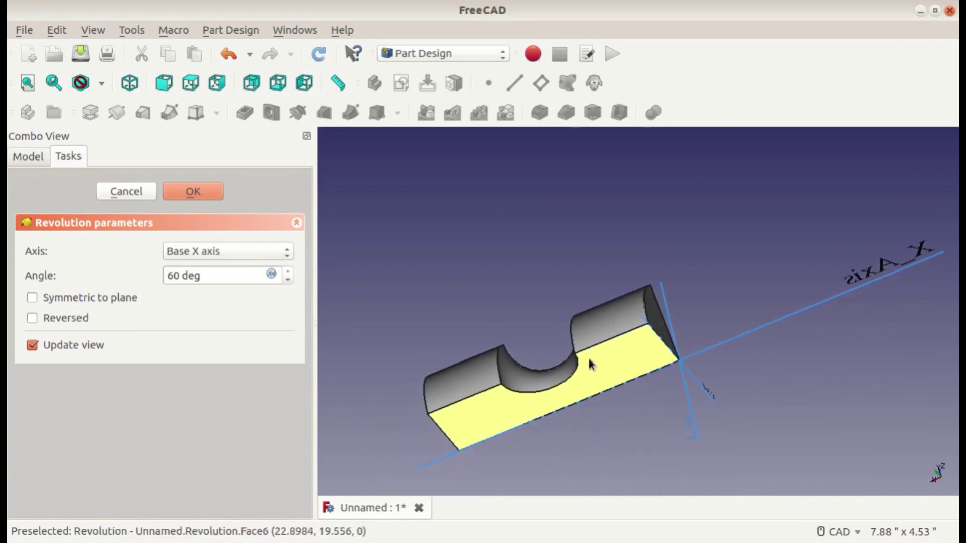
pyautogui.click(219, 193)
# Examine the finished 60° revolved wedge and its curved notch up close and from several directions.
pyautogui.moveTo(453, 319); pyautogui.dragTo(670, 402, button='middle')
pyautogui.scroll(4, 633, 357)
pyautogui.scroll(2, 703, 298)
pyautogui.scroll(-8, 615, 403)
pyautogui.rightClick(617, 372)
pyautogui.moveTo(610, 397); pyautogui.dragTo(758, 303, button='middle')
pyautogui.scroll(5, 677, 334)
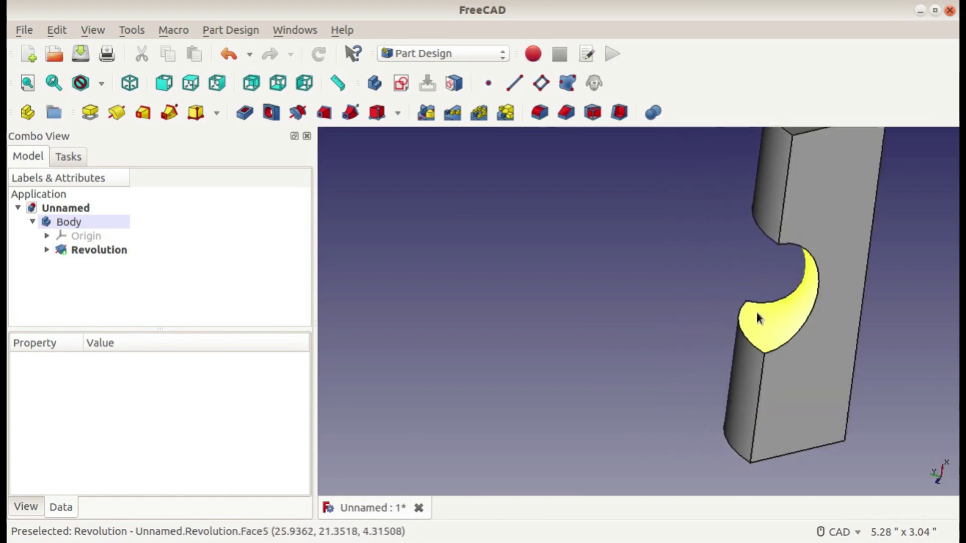
pyautogui.moveTo(738, 290); pyautogui.dragTo(409, 344, button='middle')
pyautogui.scroll(-4, 638, 328)
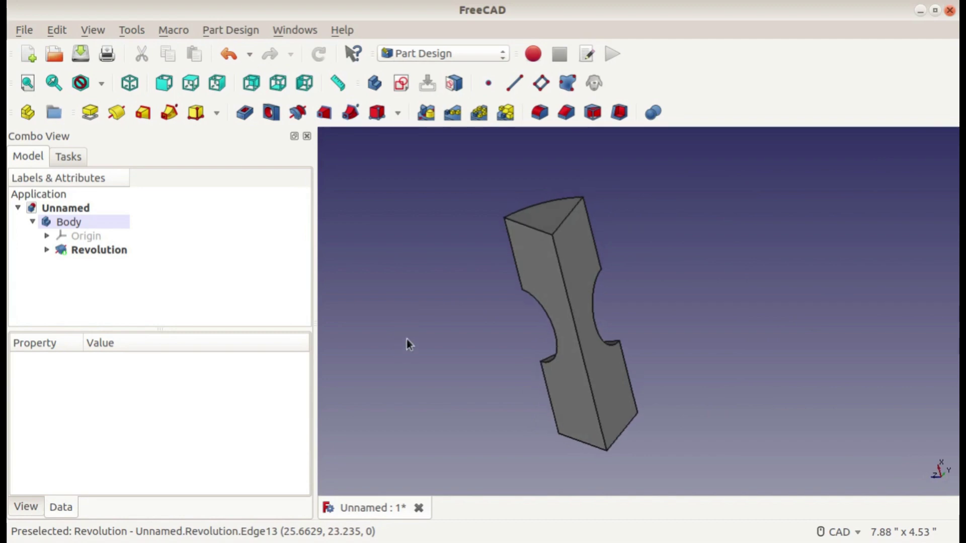
# Compare the Part workbench's tools with Part Design's, ending in Part Design with another look at the revolved wedge's faces.
pyautogui.click(446, 52)
pyautogui.click(437, 193)
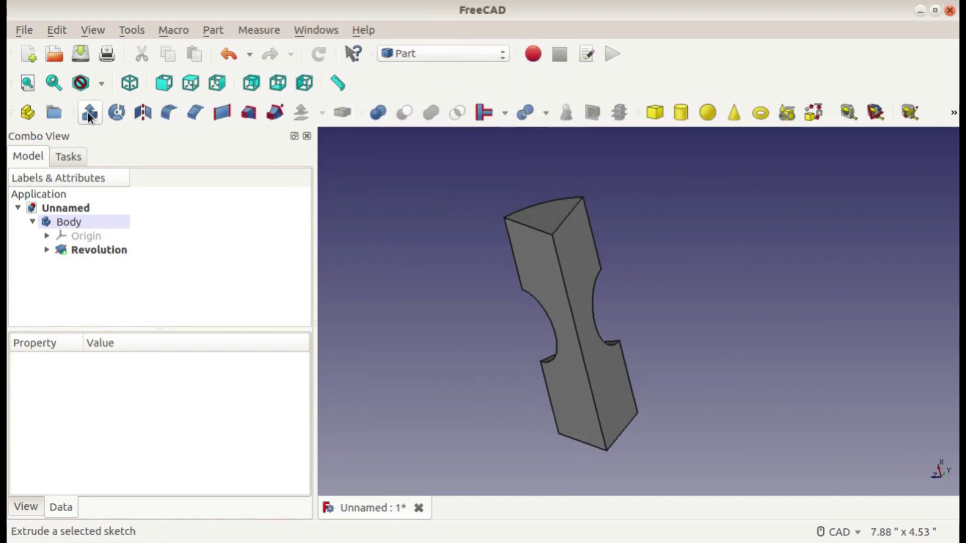
pyautogui.click(423, 52)
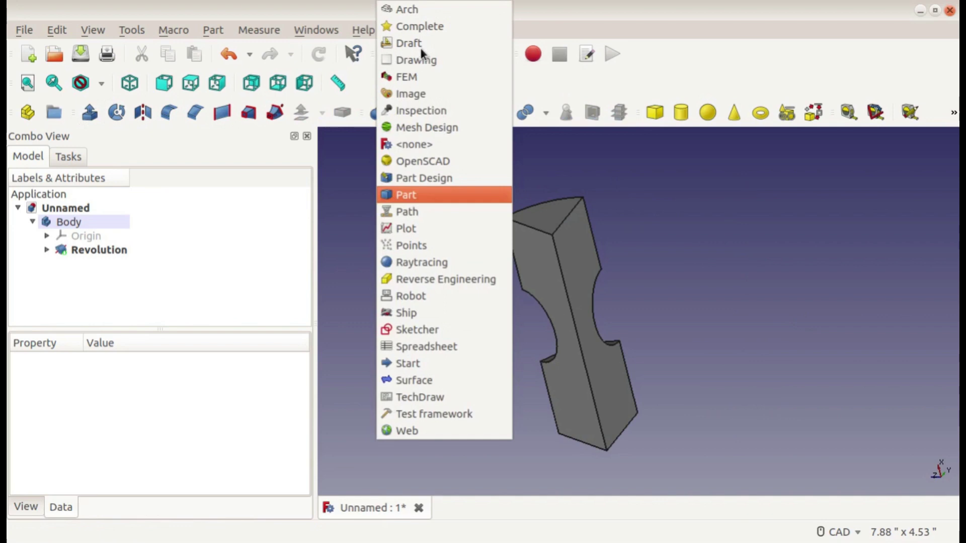
pyautogui.click(426, 178)
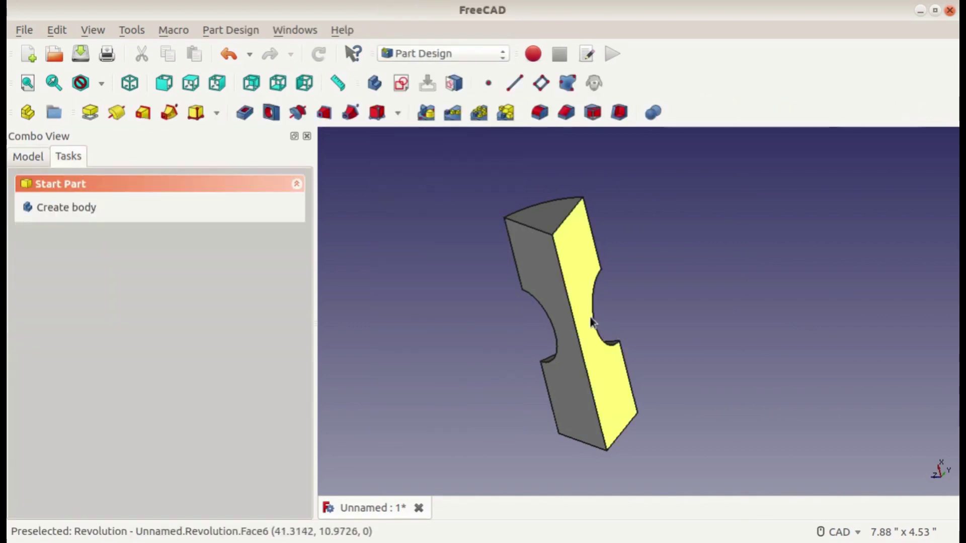
pyautogui.moveTo(538, 317); pyautogui.dragTo(740, 350, button='middle')
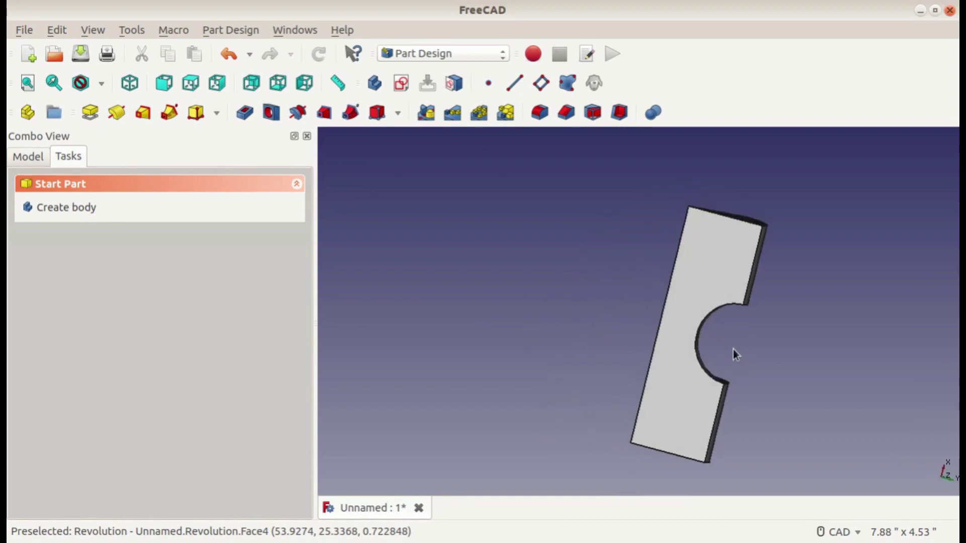
pyautogui.moveTo(619, 320); pyautogui.dragTo(679, 373, button='middle')
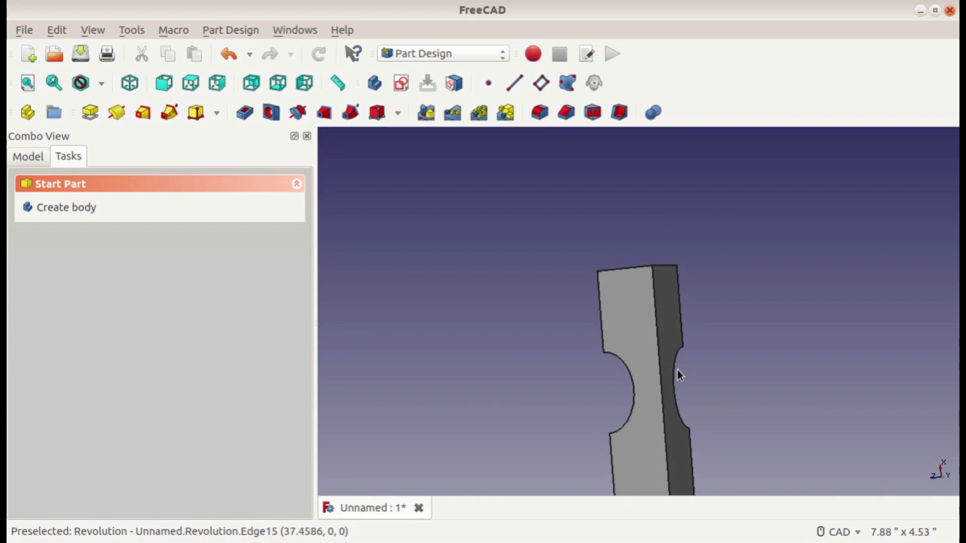